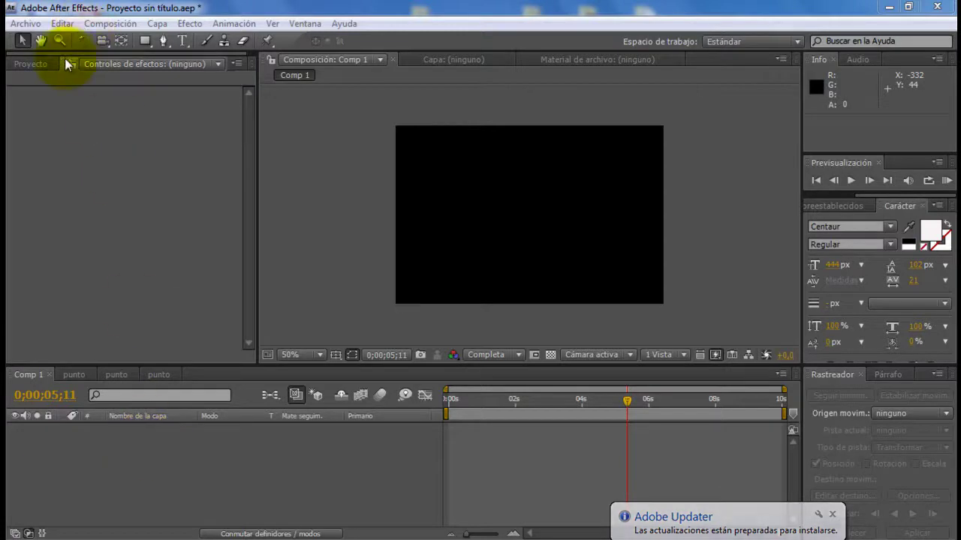
Show the Proyecto panel listing Comp 1, the three punto compositions and the Sólidas folder
click(41, 63)
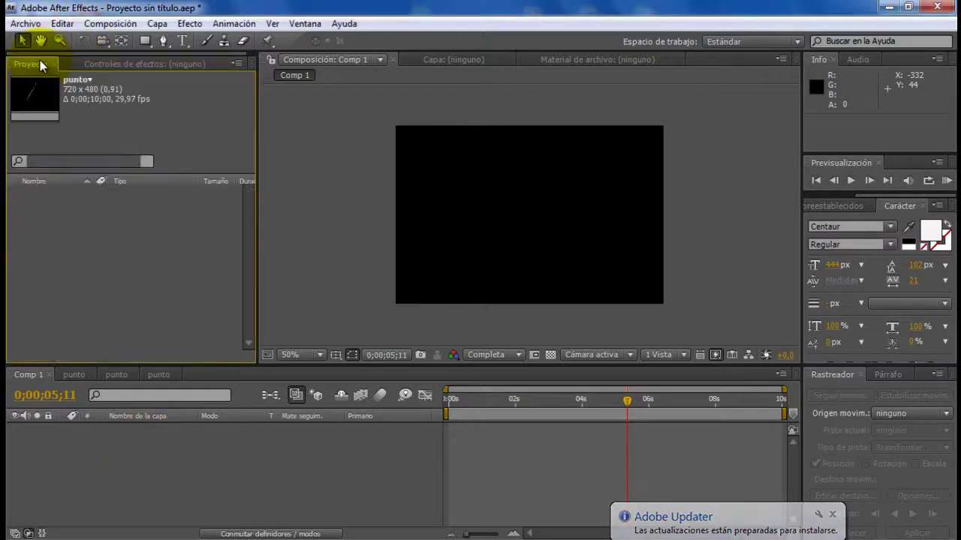
Add a new text layer to Comp 1 via Nuevo > Texto
right_click(134, 447)
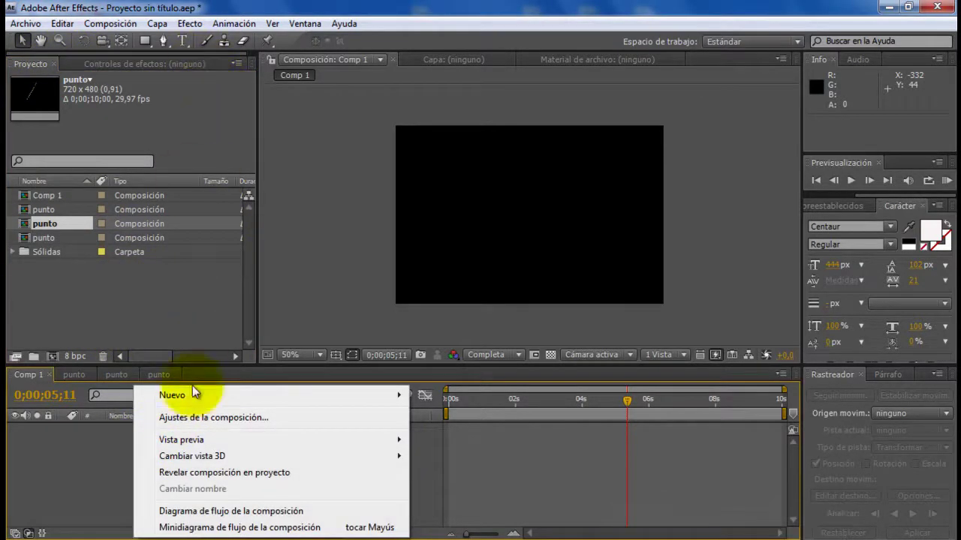
mouse_move(186, 389)
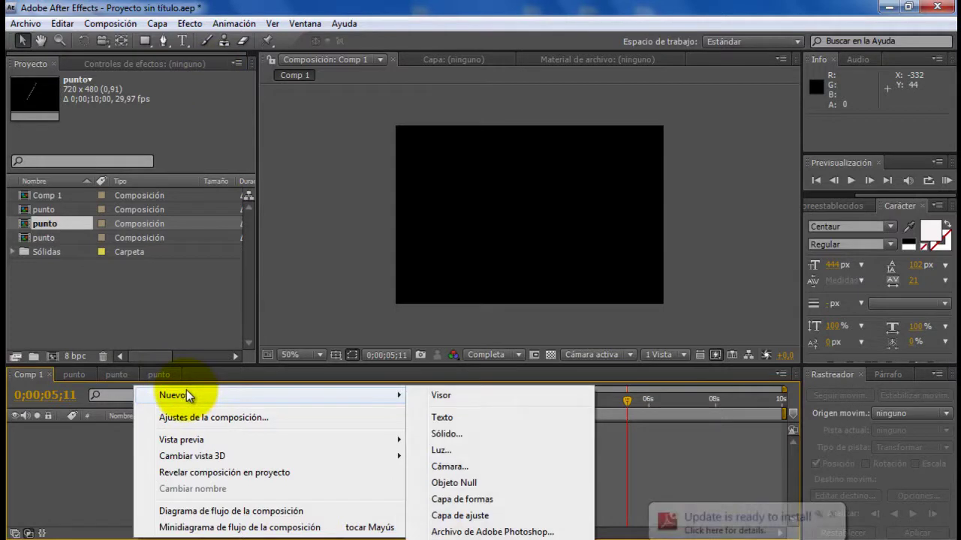
click(439, 419)
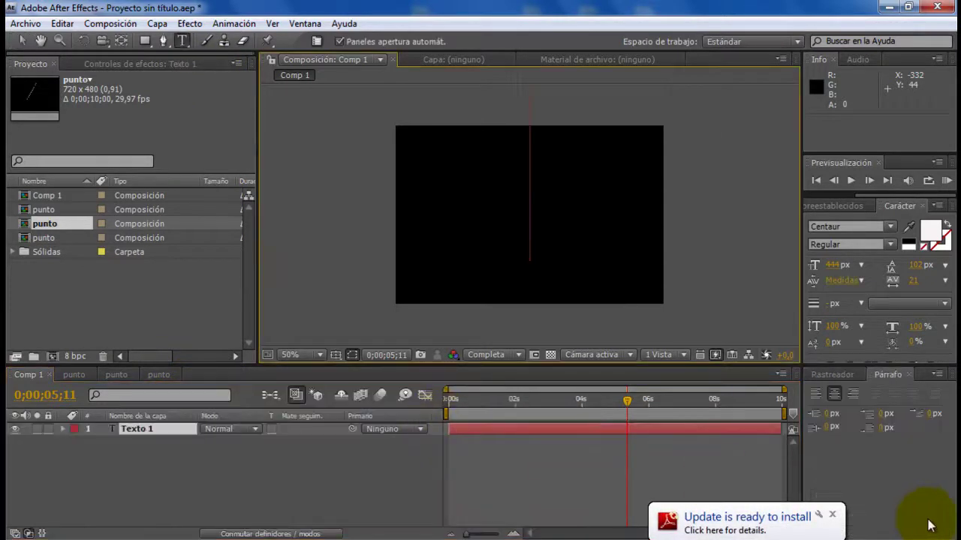
click(831, 515)
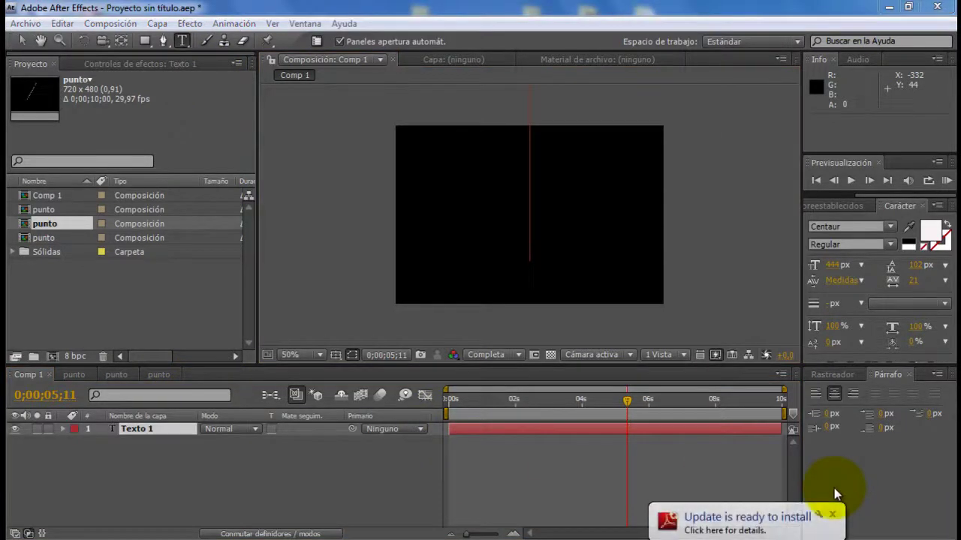
click(366, 489)
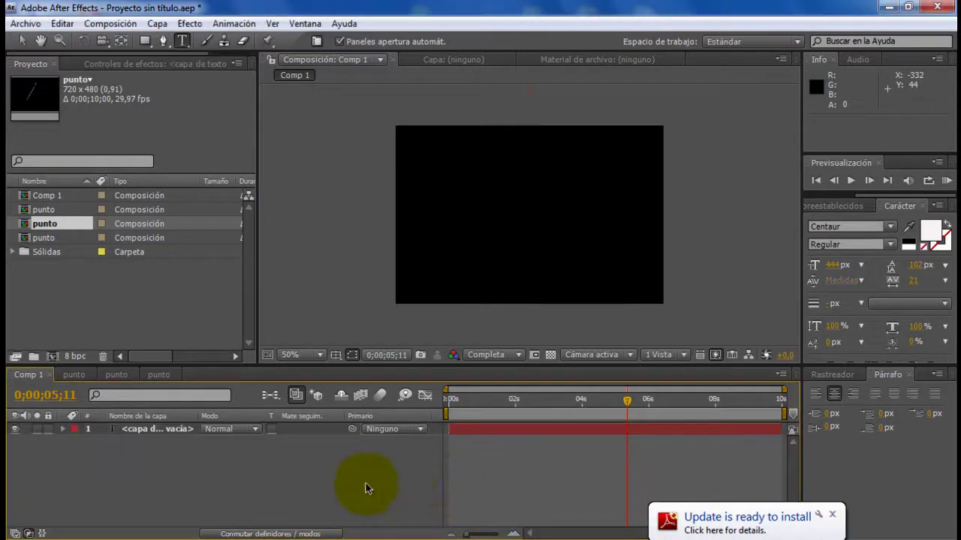
Type a capital A, move it lower and stretch it wider to about 184% by 114%
click(156, 429)
double_click(156, 429)
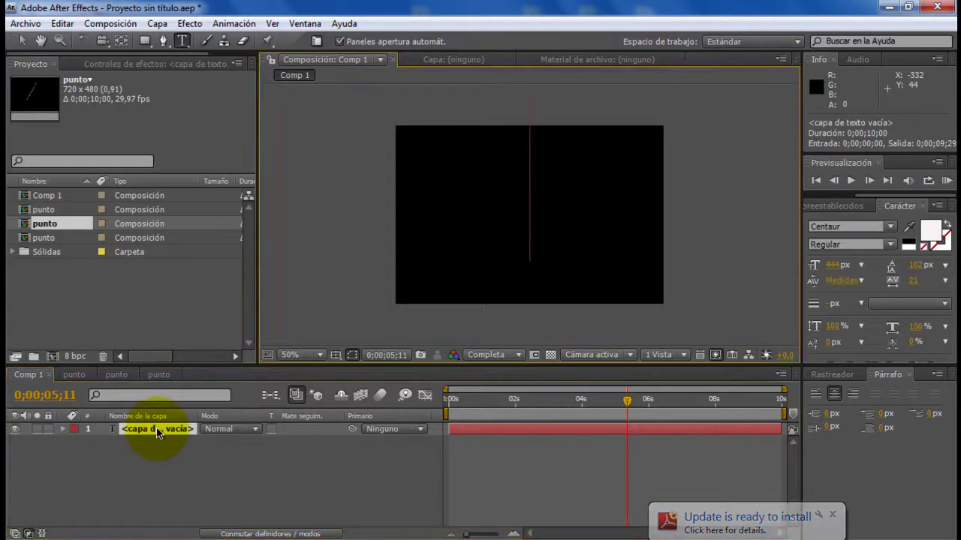
text(a)
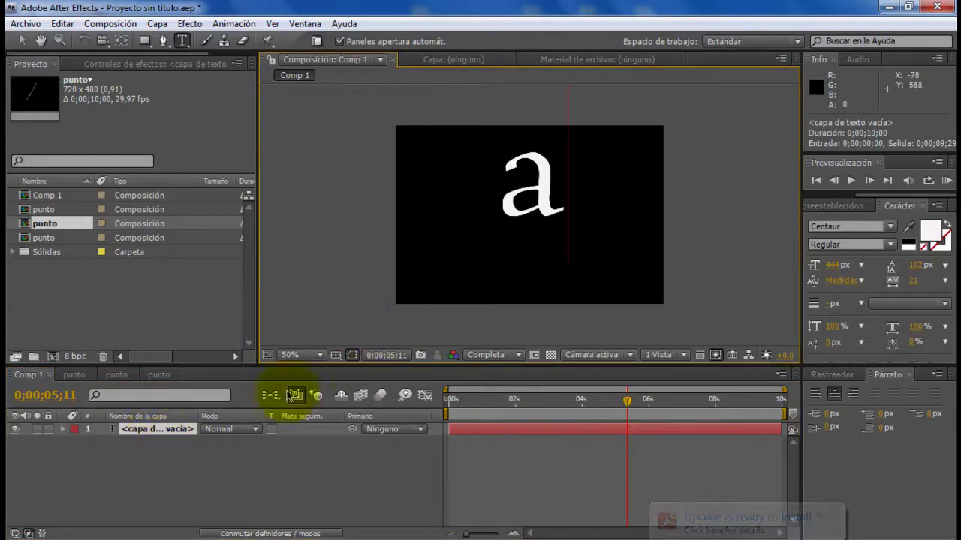
key(BackSpace)
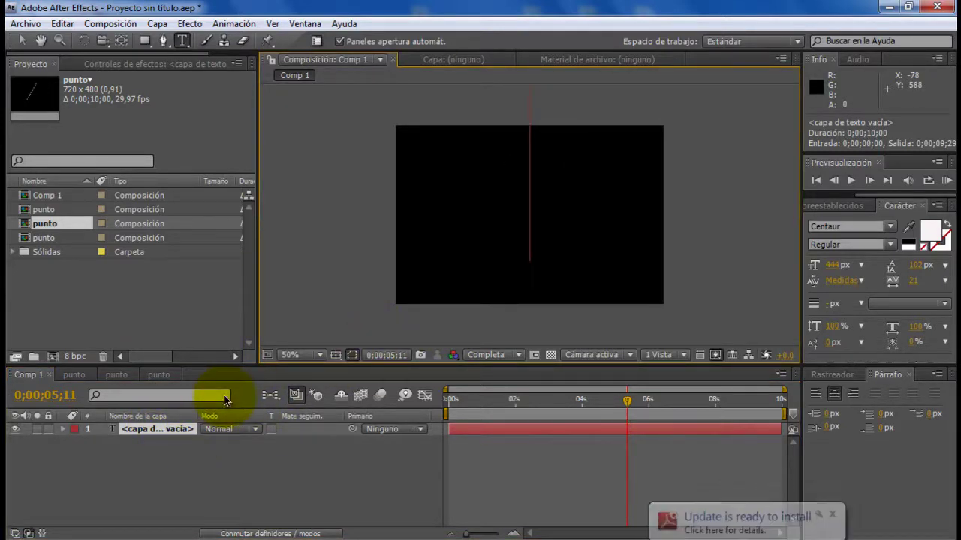
text(A)
click(22, 40)
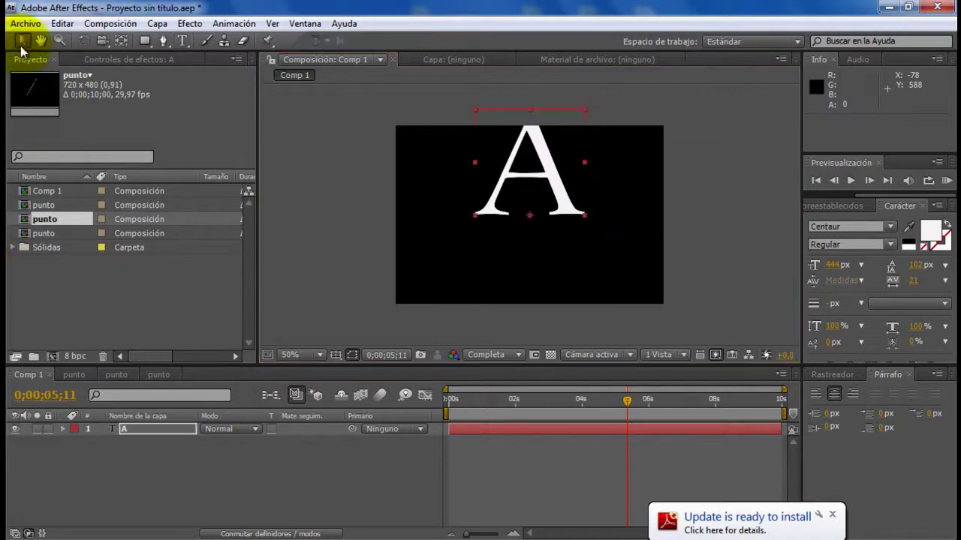
drag(552, 177, 547, 228)
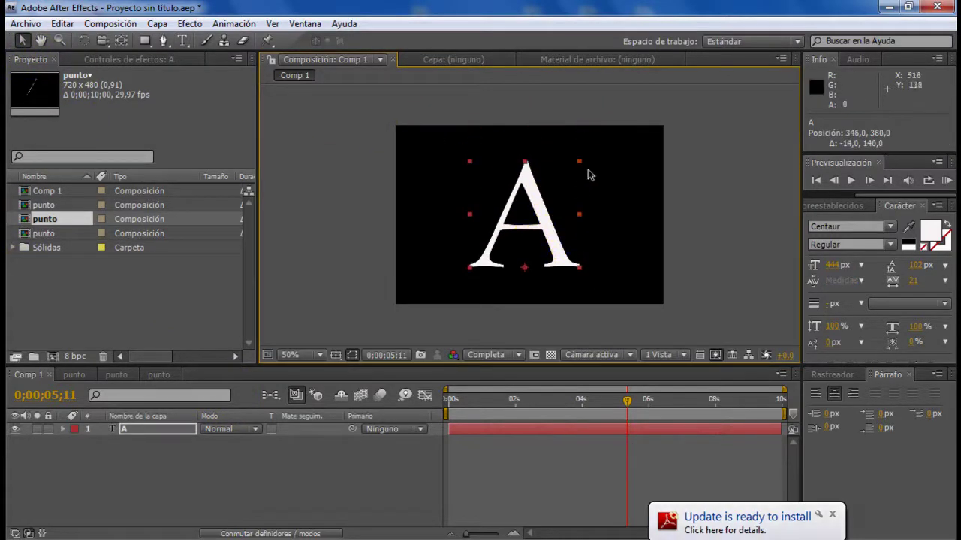
mouse_move(580, 161)
mouse_down()
mouse_move(591, 165)
mouse_move(623, 139)
mouse_up()
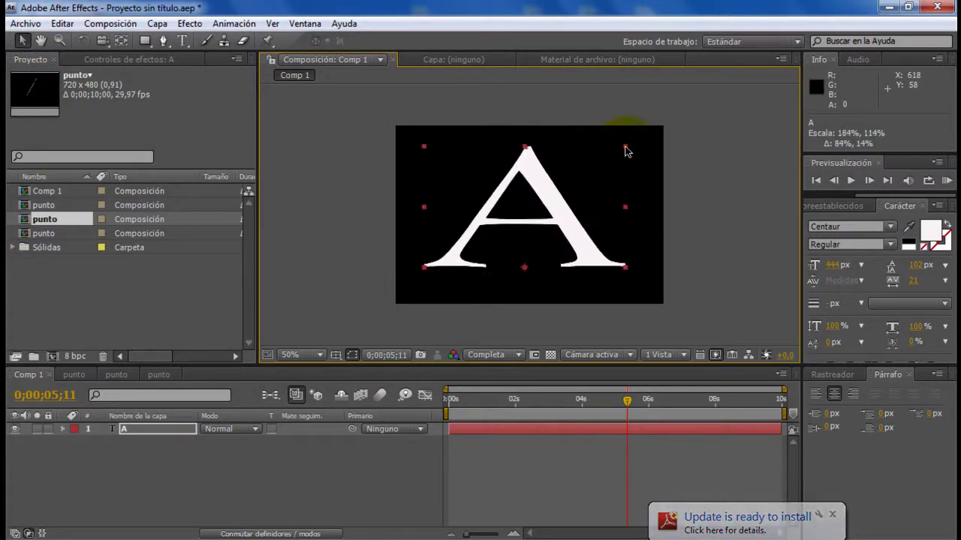
Run Crear máscaras a partir del texto on the A layer to make the A contornos layer
click(529, 284)
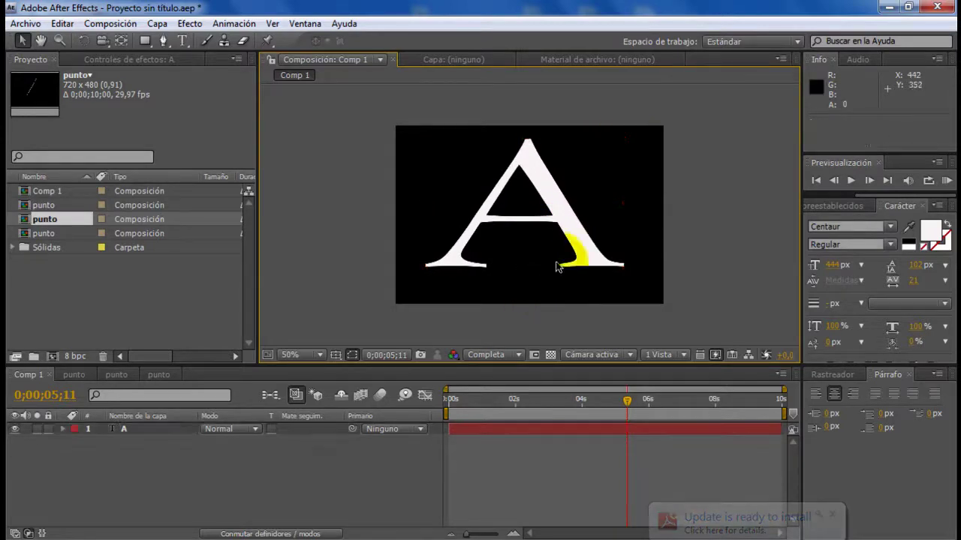
right_click(559, 217)
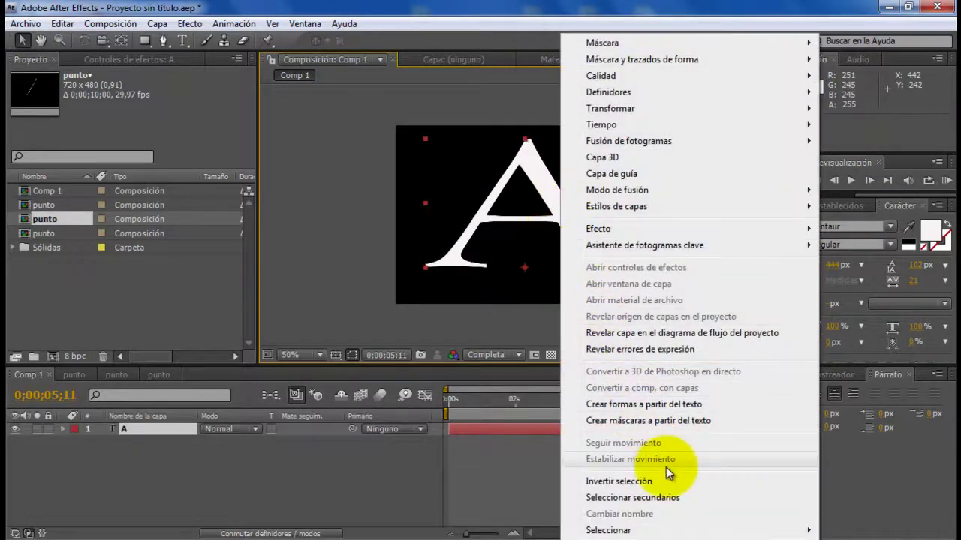
click(659, 421)
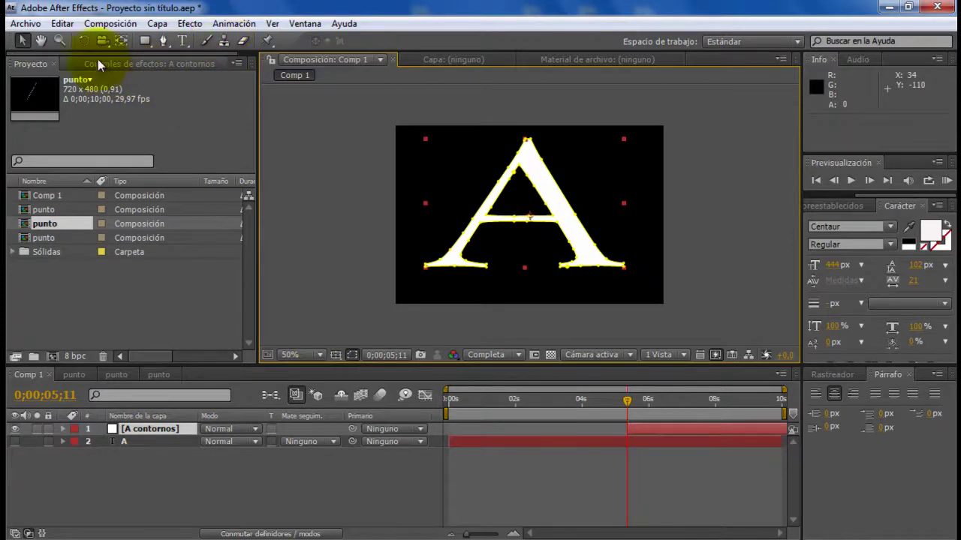
Apply the Generar > Trazo effect to the A contornos layer
click(192, 25)
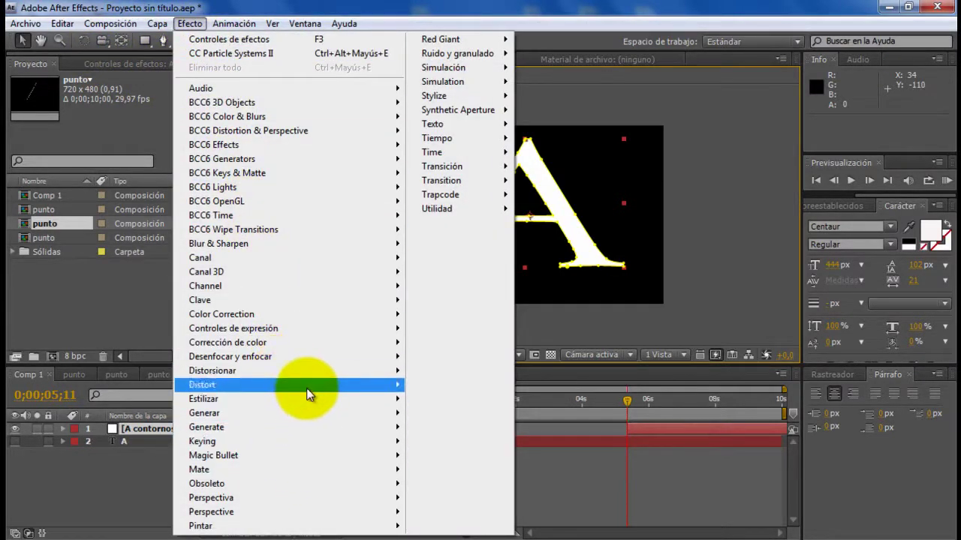
mouse_move(306, 388)
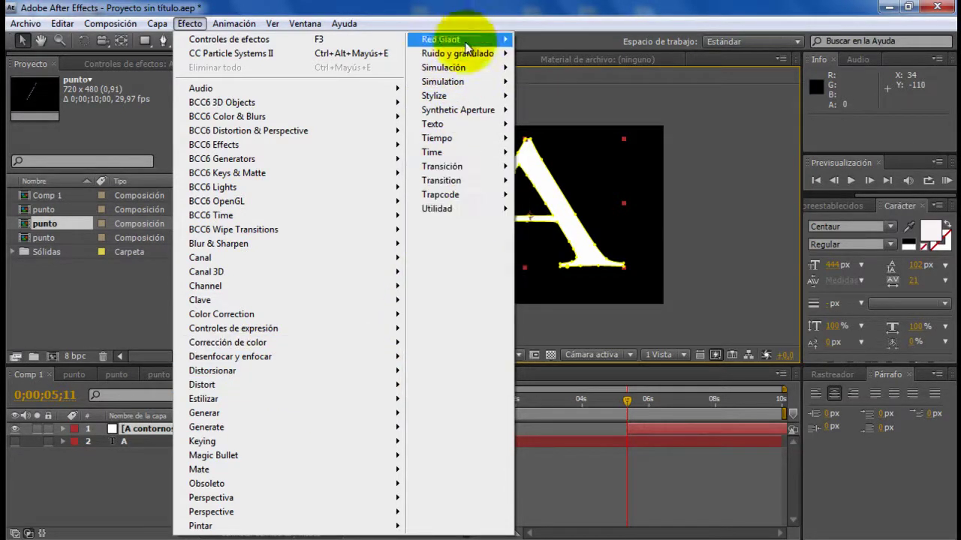
mouse_move(307, 259)
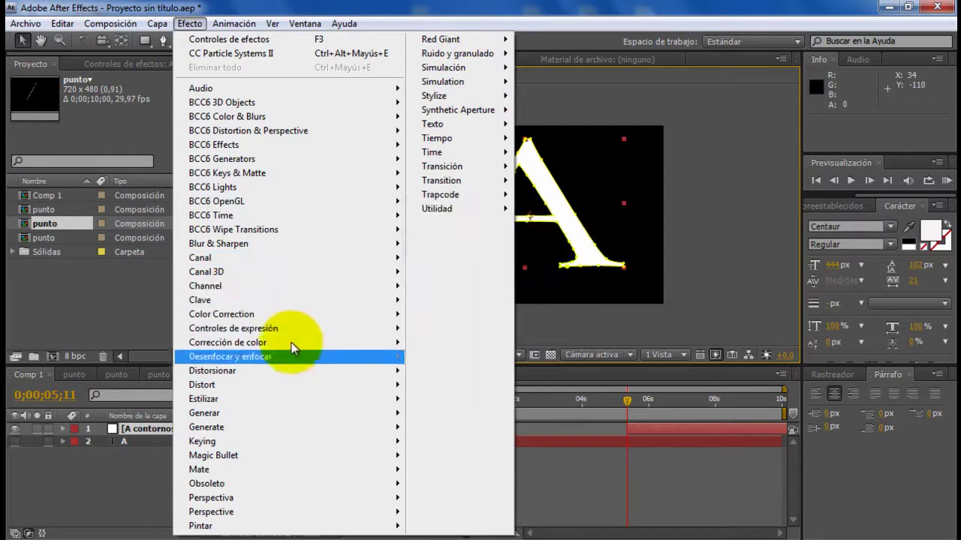
mouse_move(309, 414)
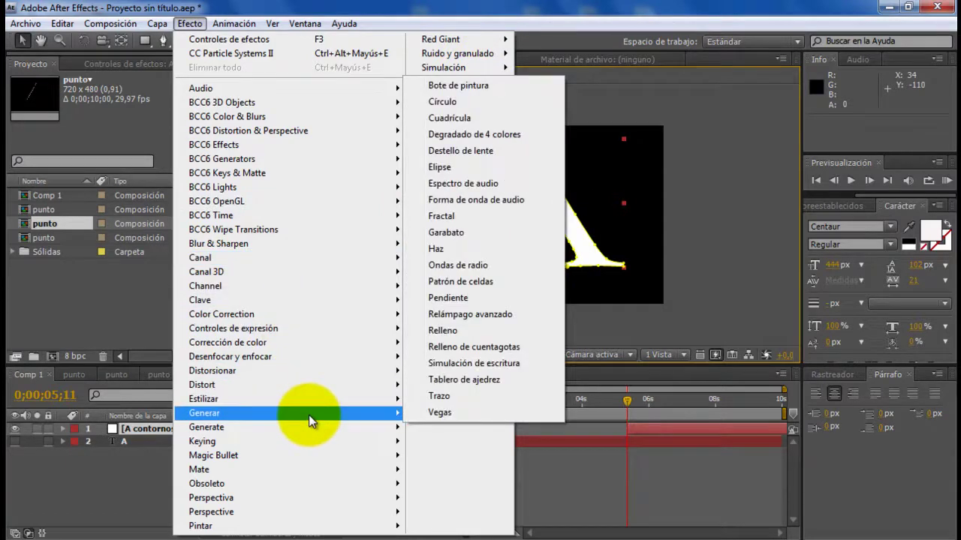
click(450, 397)
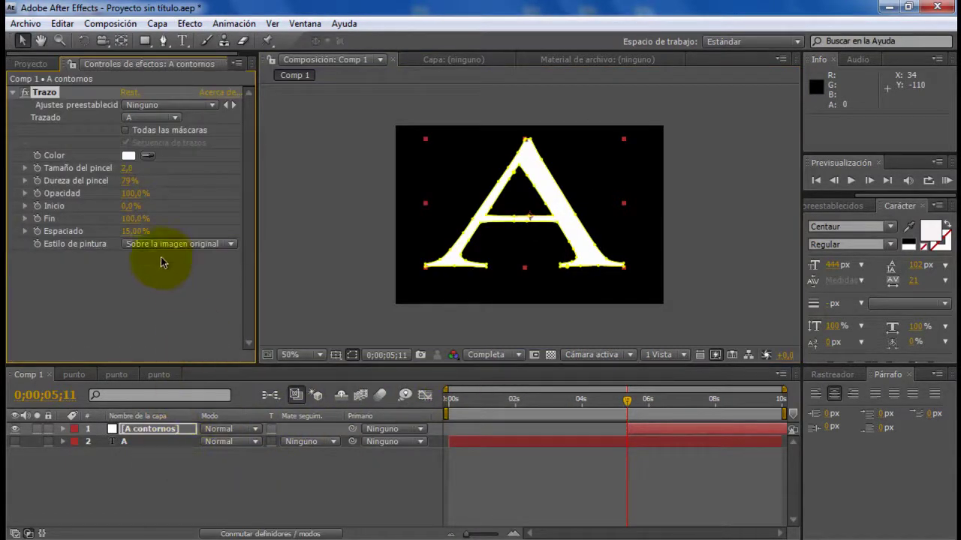
Set Trazo to paint Sobre transparente with Todas las máscaras and Secuencia de trazos on
click(231, 244)
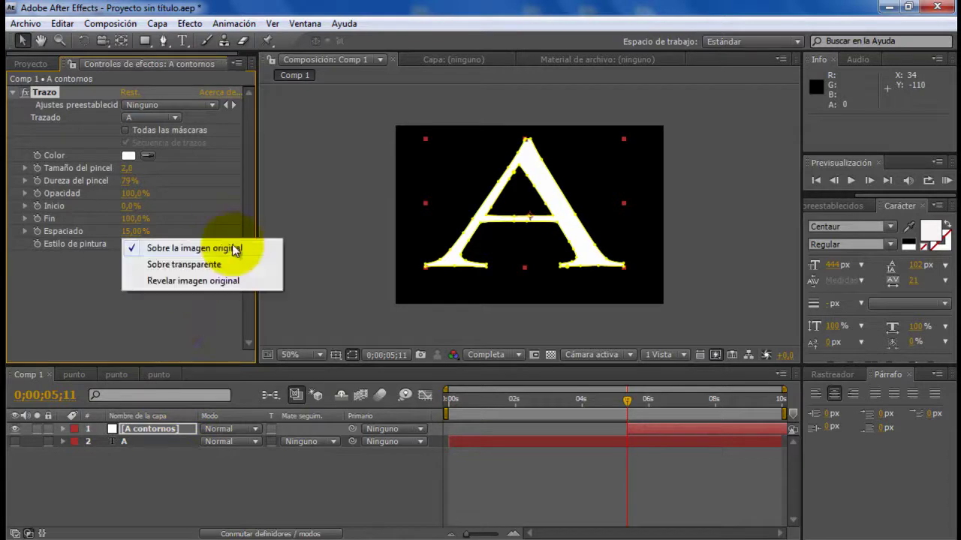
click(221, 270)
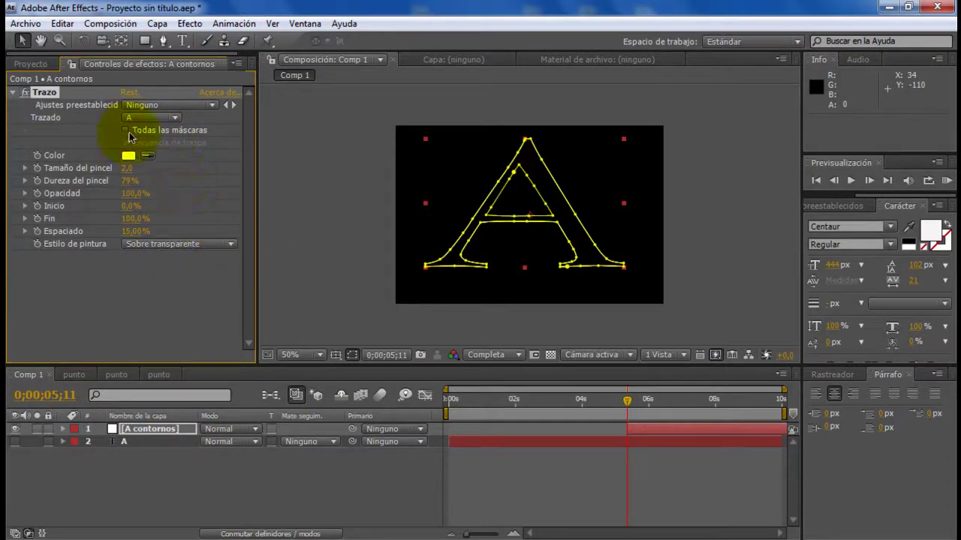
click(126, 130)
click(126, 143)
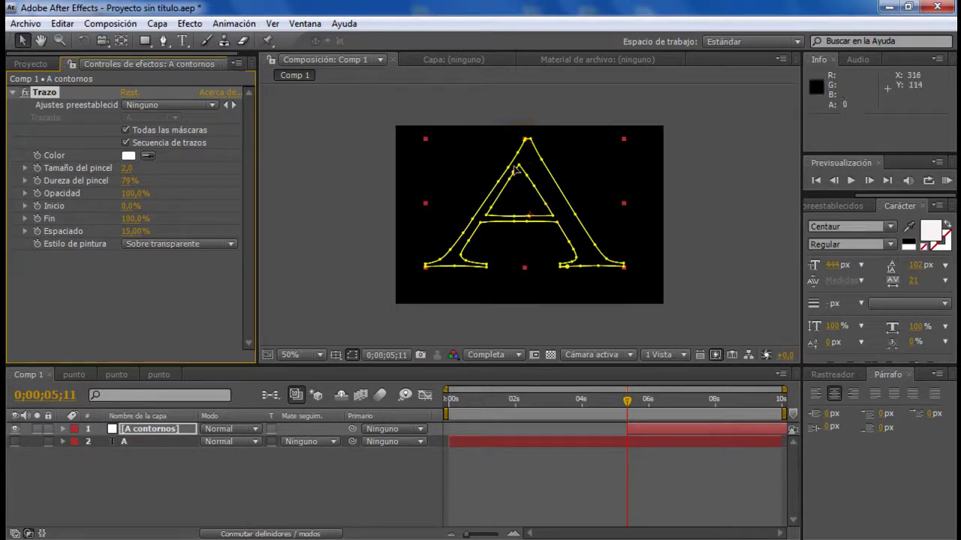
Make the selected vertex the first vertex of one A outline mask
click(511, 171)
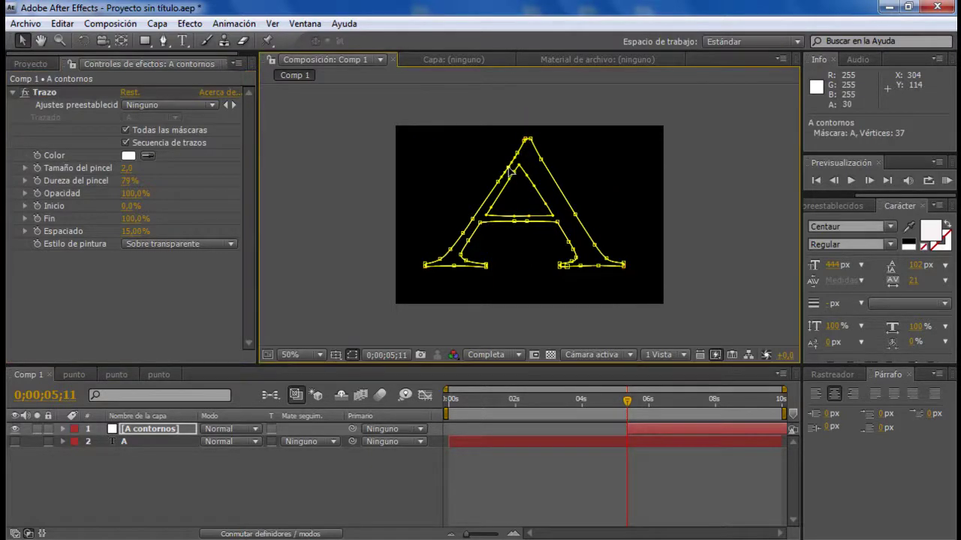
right_click(512, 171)
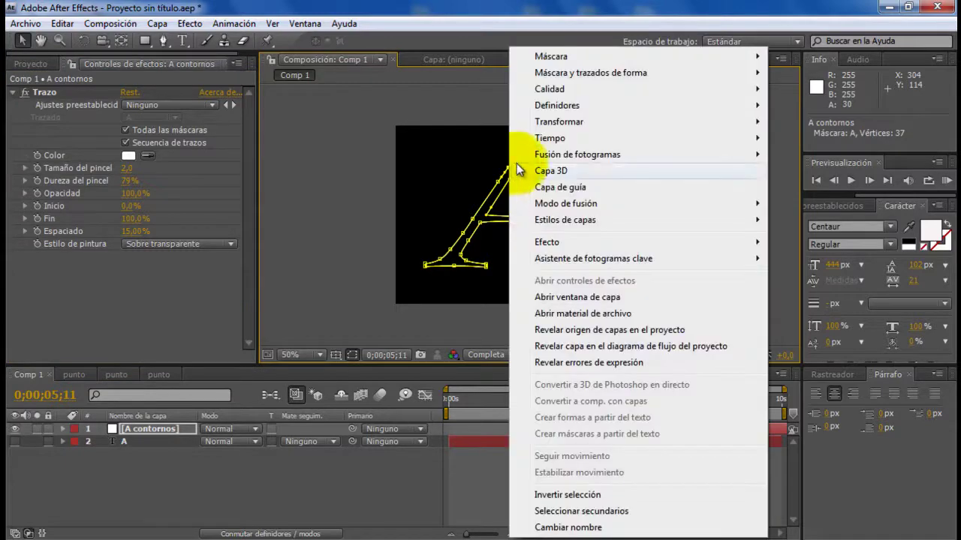
mouse_move(553, 79)
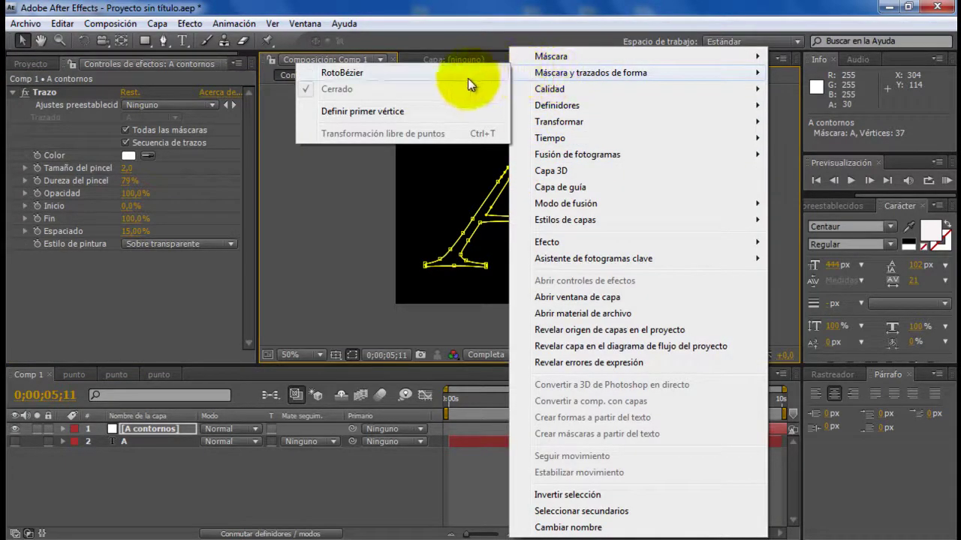
click(365, 112)
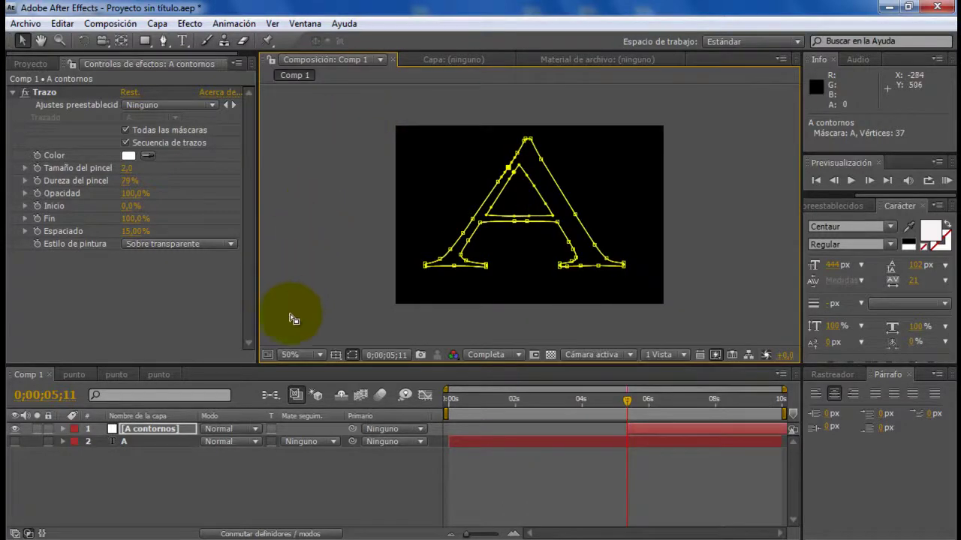
Set a chosen vertex as the first vertex of the other A mask
click(514, 174)
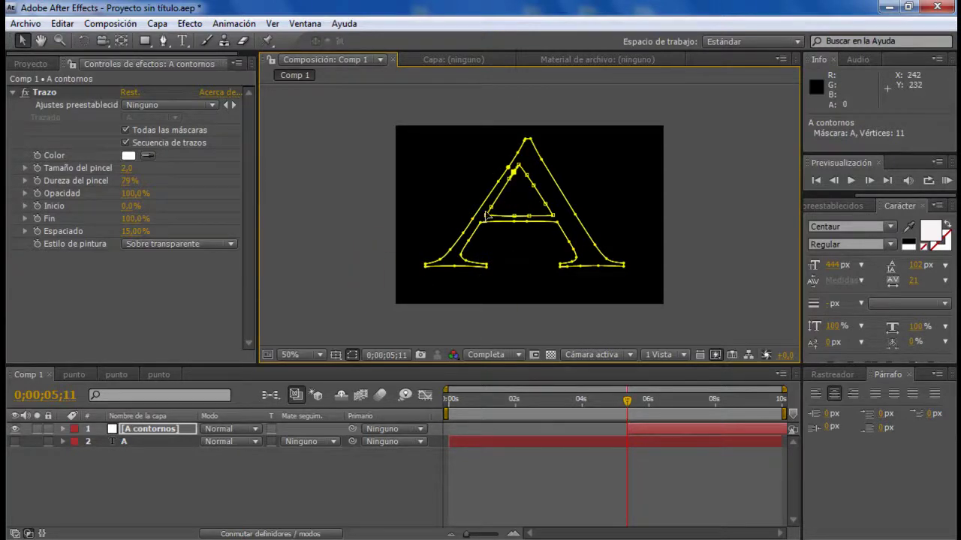
right_click(514, 175)
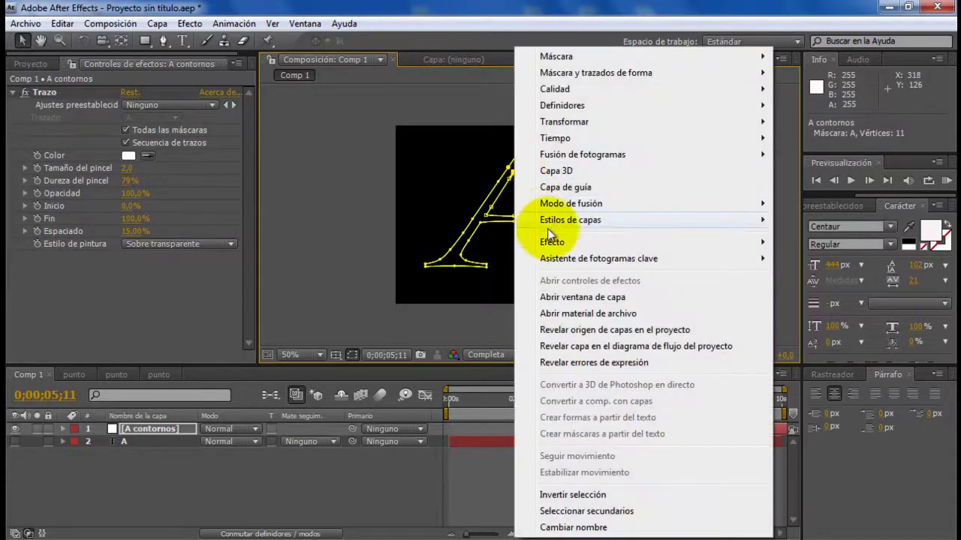
mouse_move(551, 241)
mouse_move(578, 73)
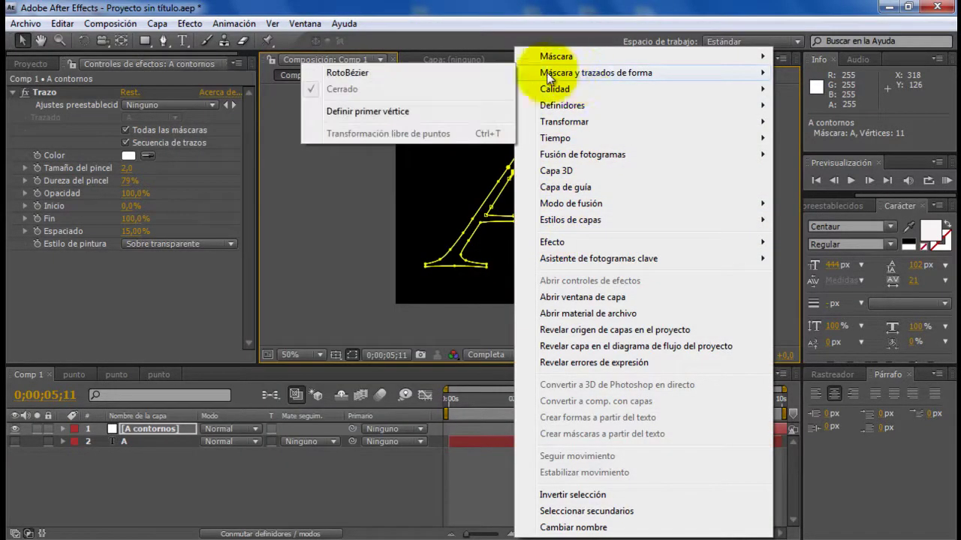
click(394, 112)
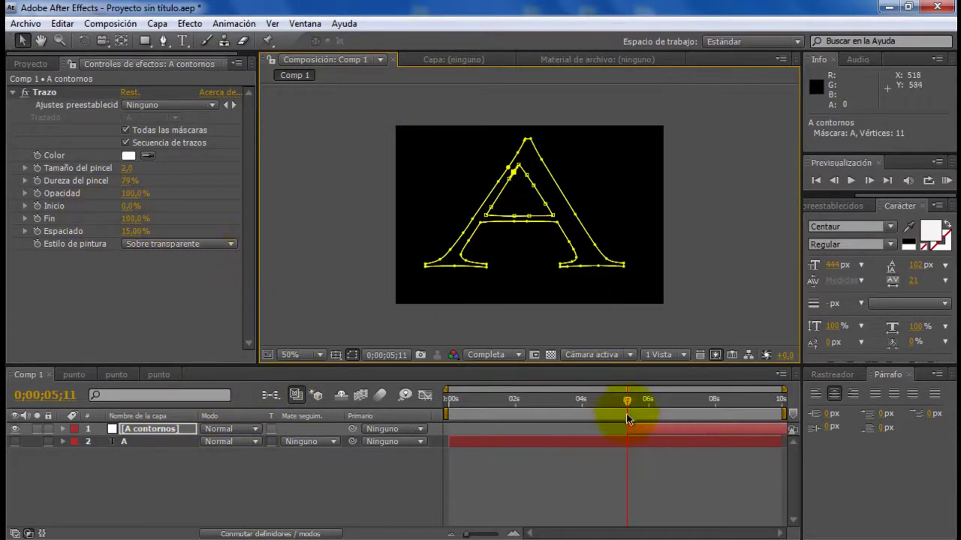
Start the outline layer at 0s and keyframe Trazo Fin from 0% at 0s to 100% at 4s
drag(627, 403, 444, 398)
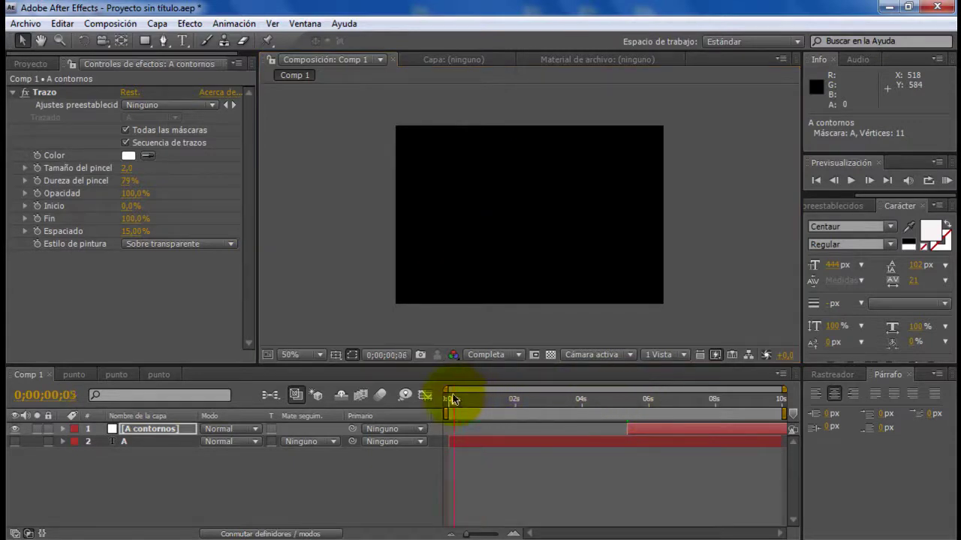
drag(670, 429, 490, 430)
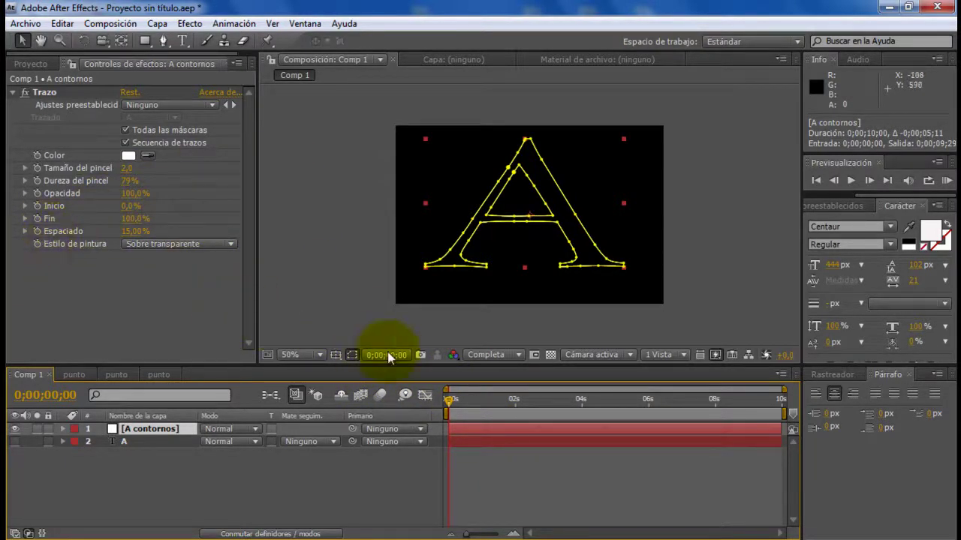
drag(449, 403, 575, 406)
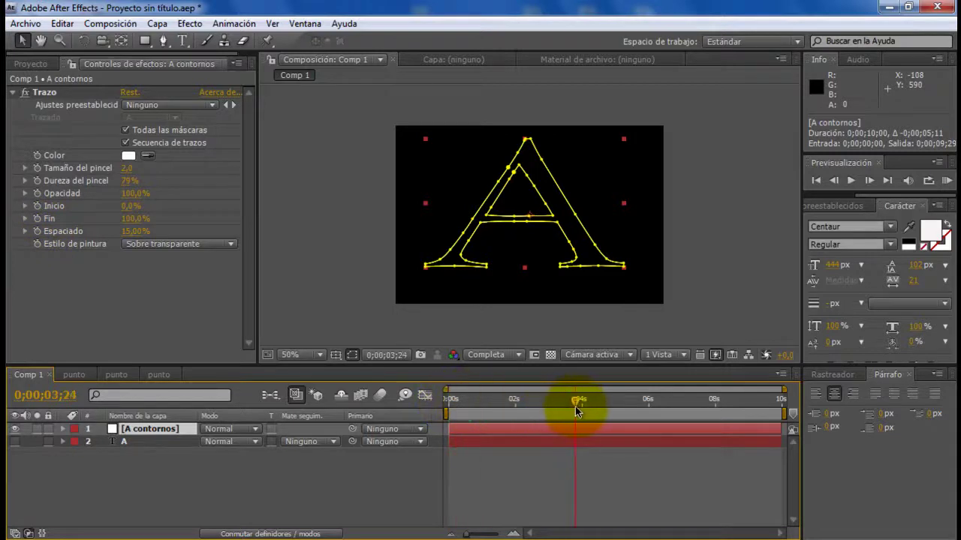
click(37, 219)
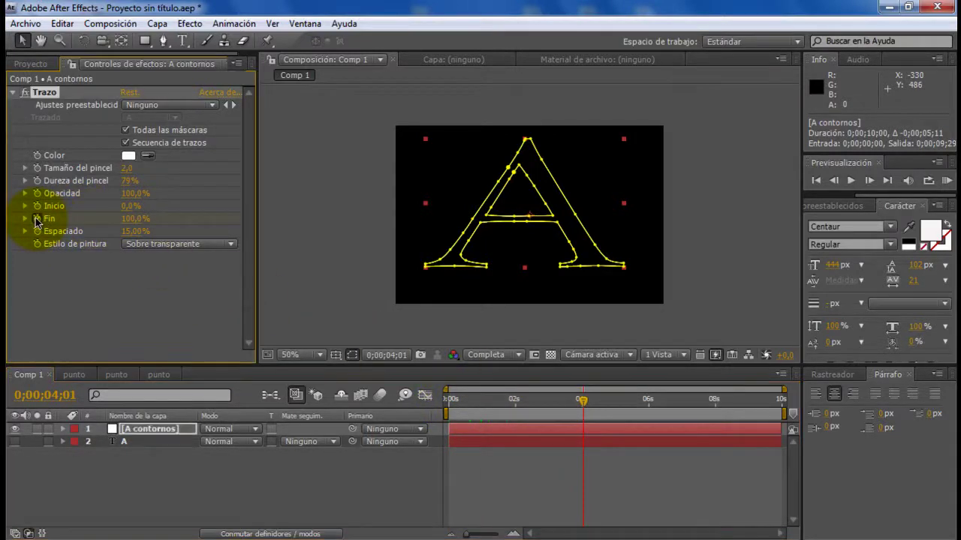
click(581, 403)
drag(581, 403, 446, 398)
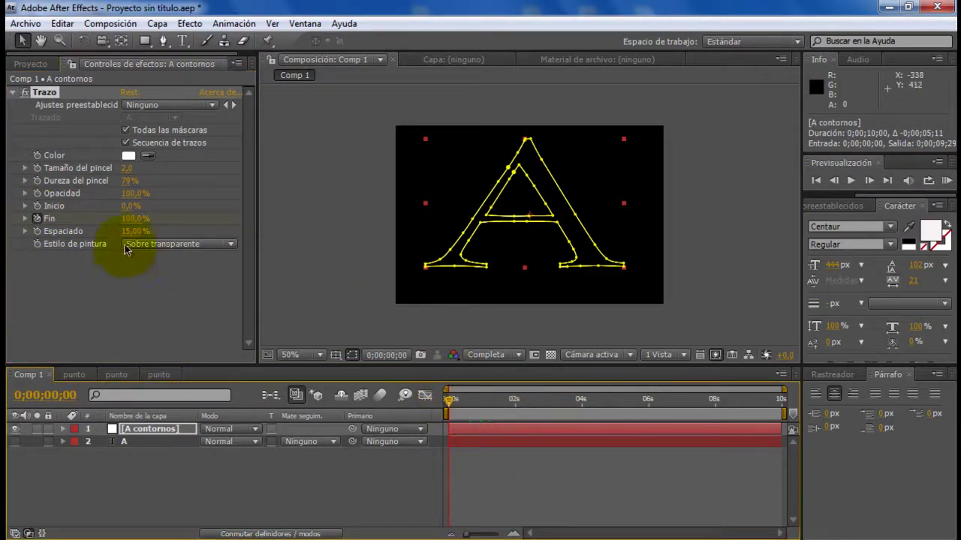
drag(132, 219, 8, 218)
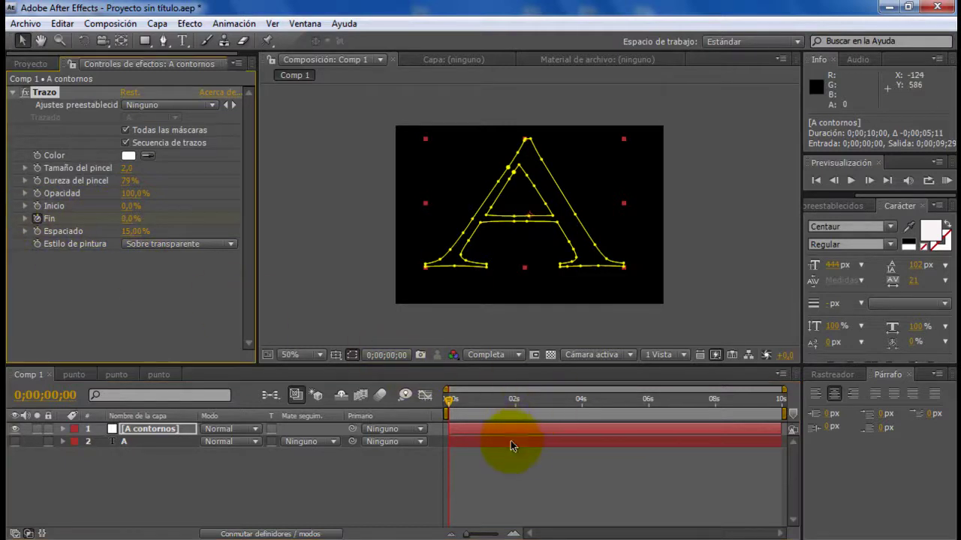
Preview the draw-on animation and park the playhead at 2;16 to see it half-drawn
click(488, 468)
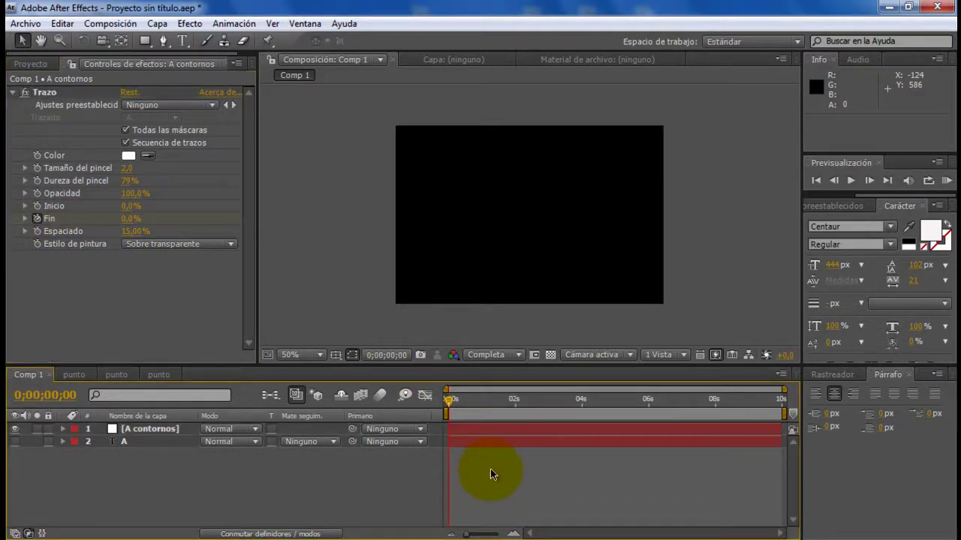
key(space)
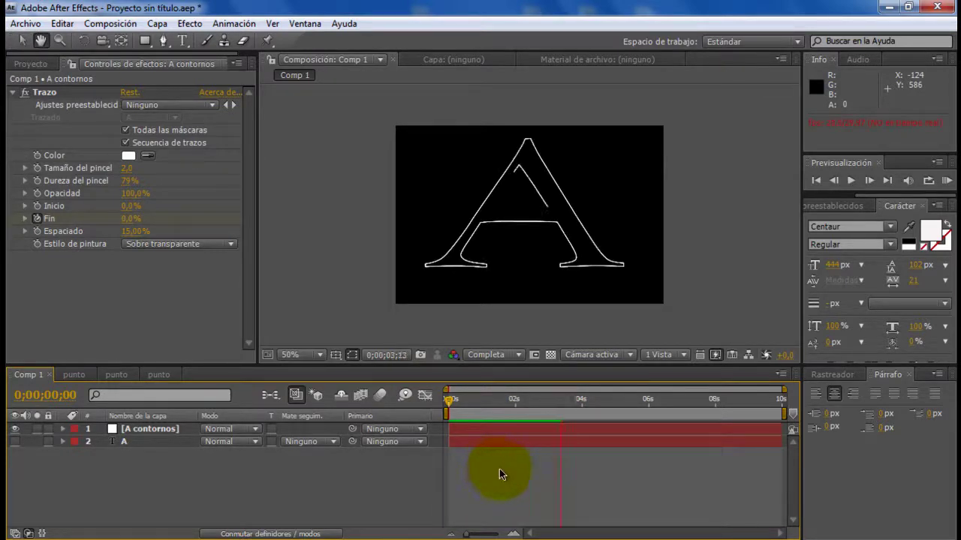
key(space)
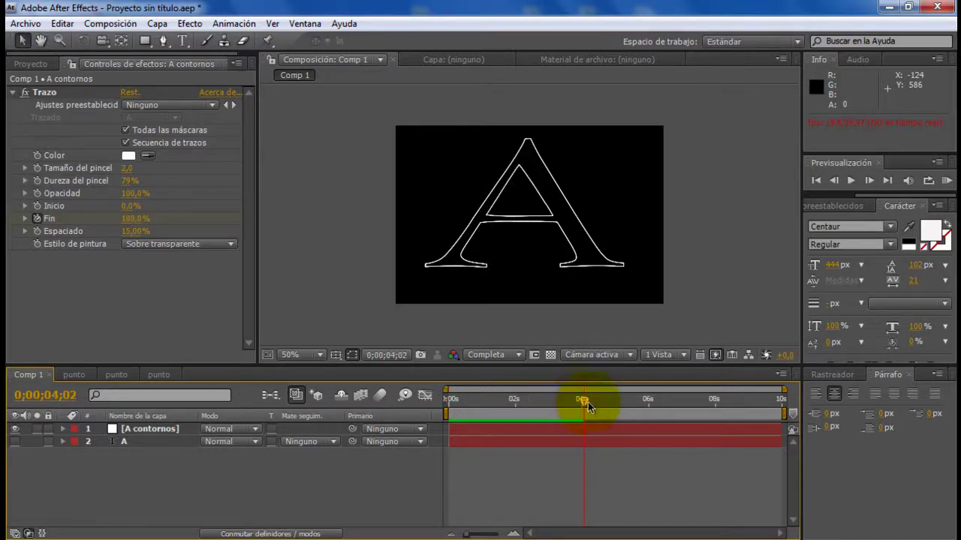
drag(583, 402, 534, 402)
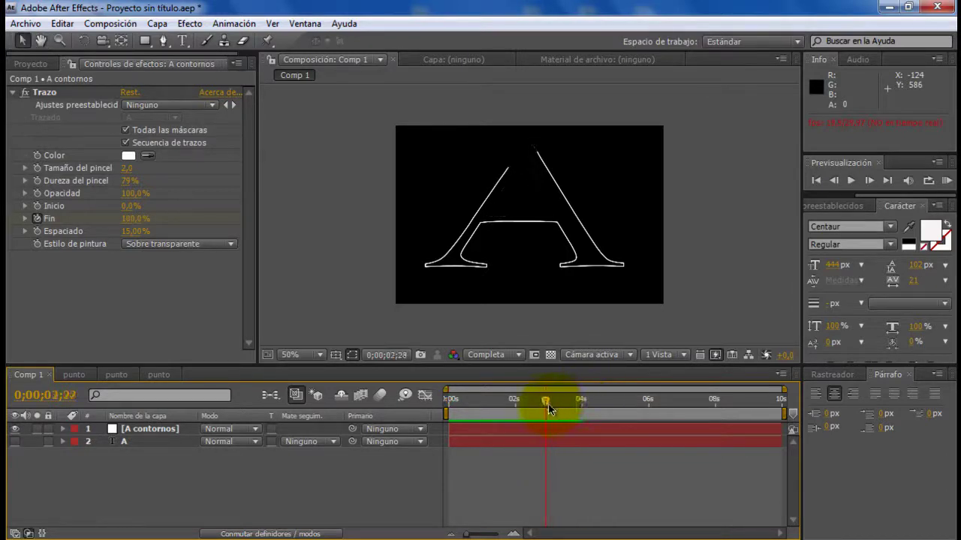
Set the Trazo brush size to 2,7, briefly trying yellow but keeping the stroke white
click(152, 425)
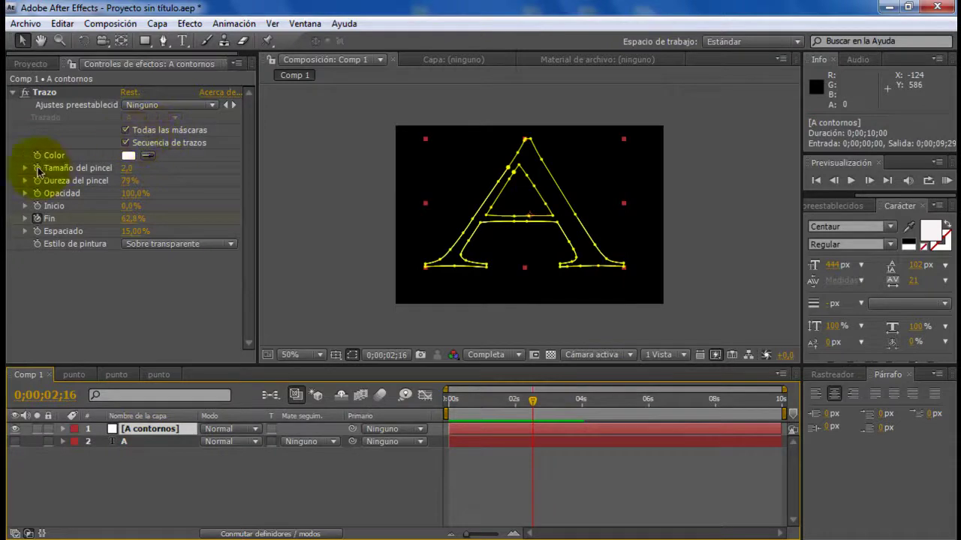
click(148, 155)
click(123, 164)
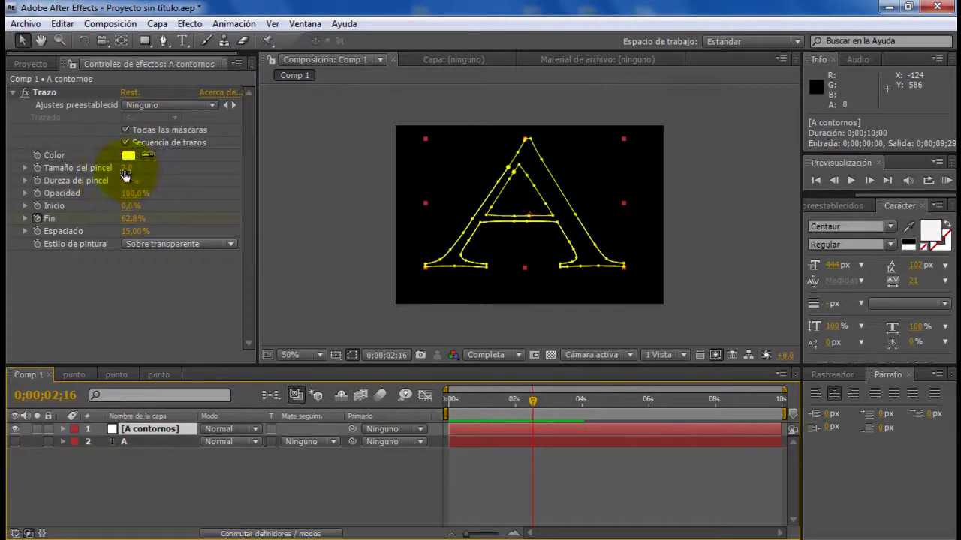
click(125, 170)
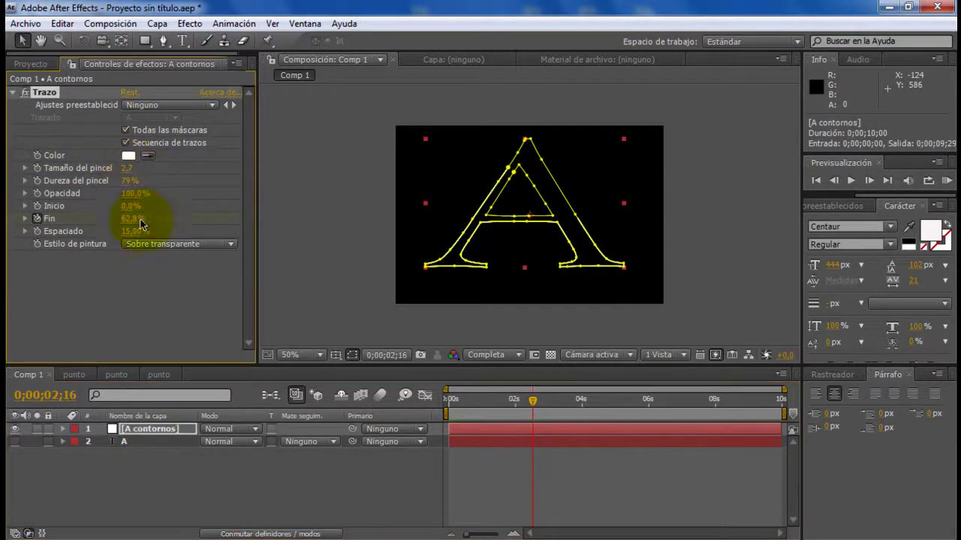
click(161, 287)
click(185, 468)
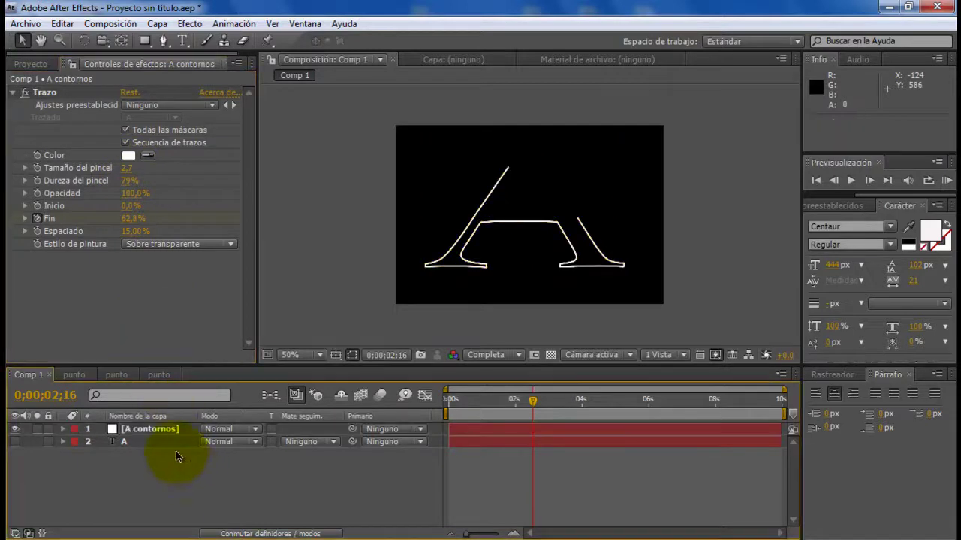
click(135, 430)
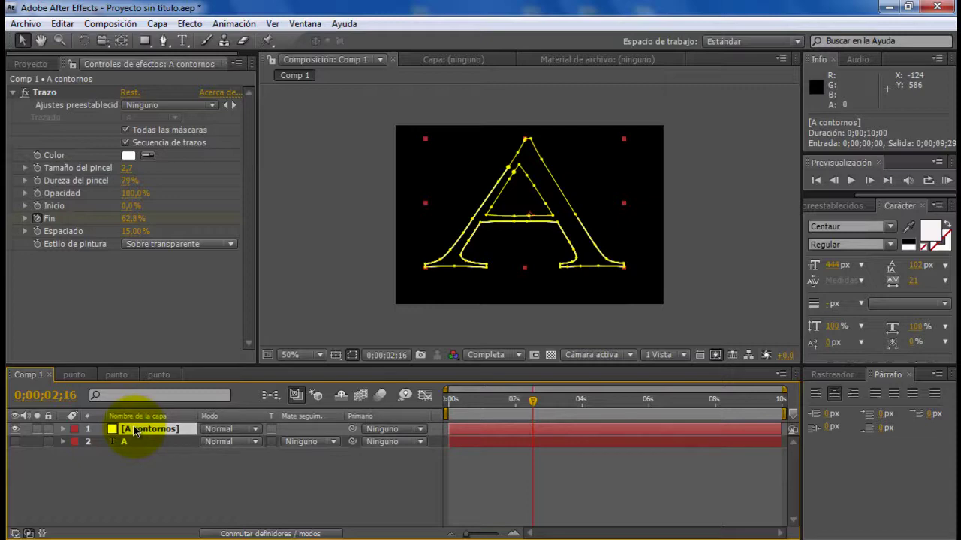
Duplicate A contornos with Ctrl+D and precompose the top copy as 'punto', opening it
key(ctrl+d)
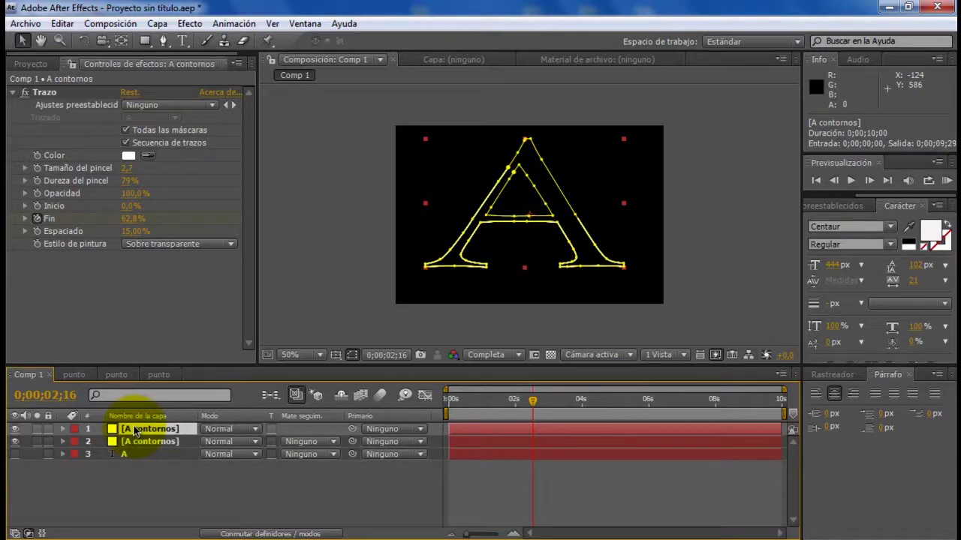
right_click(135, 431)
click(157, 23)
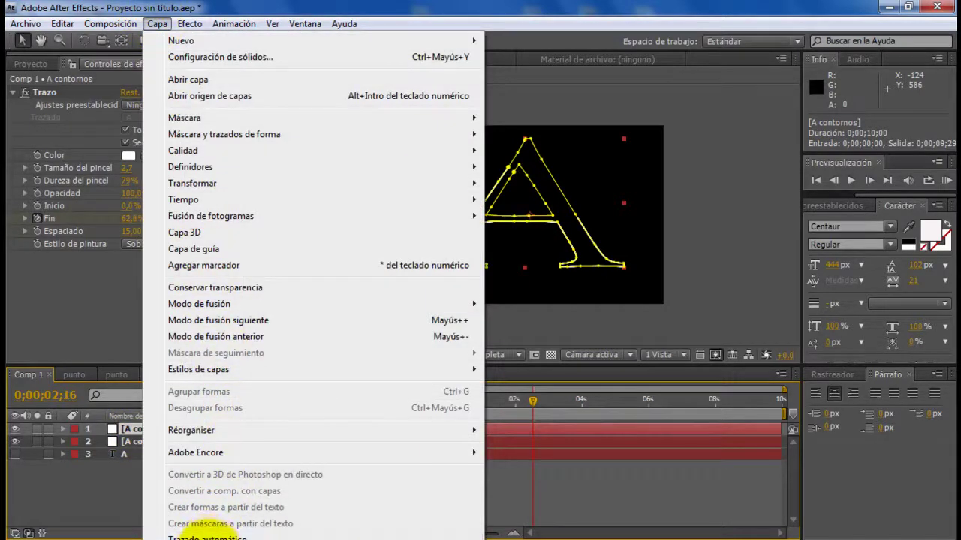
click(207, 537)
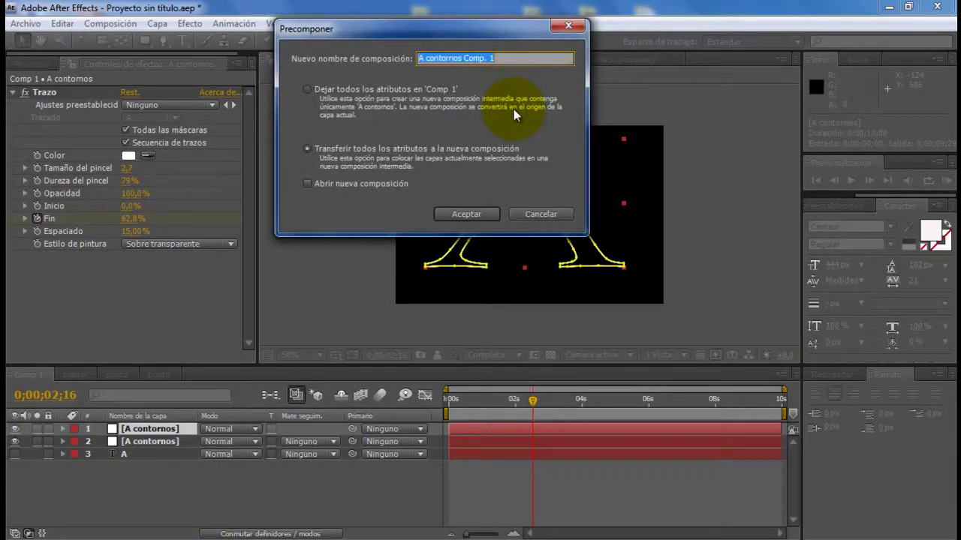
text(punto)
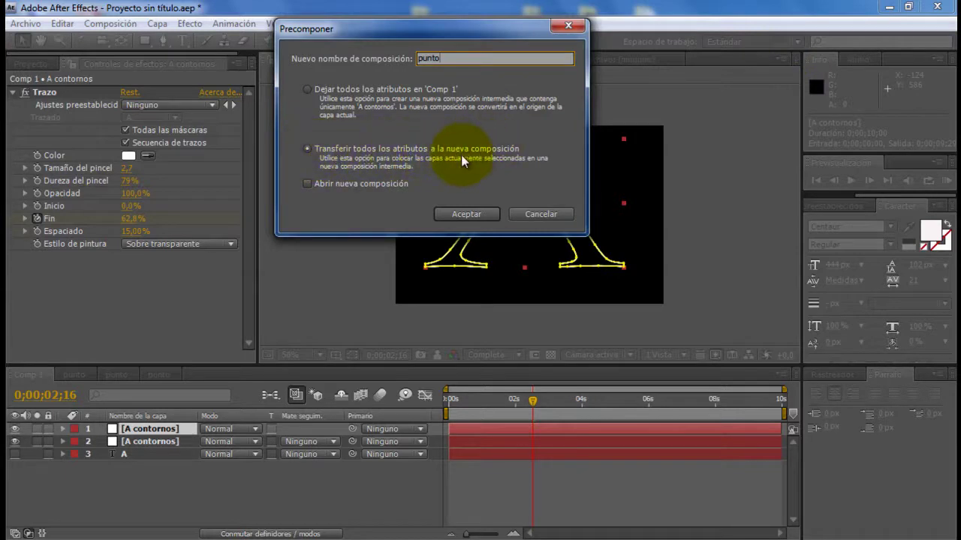
click(307, 184)
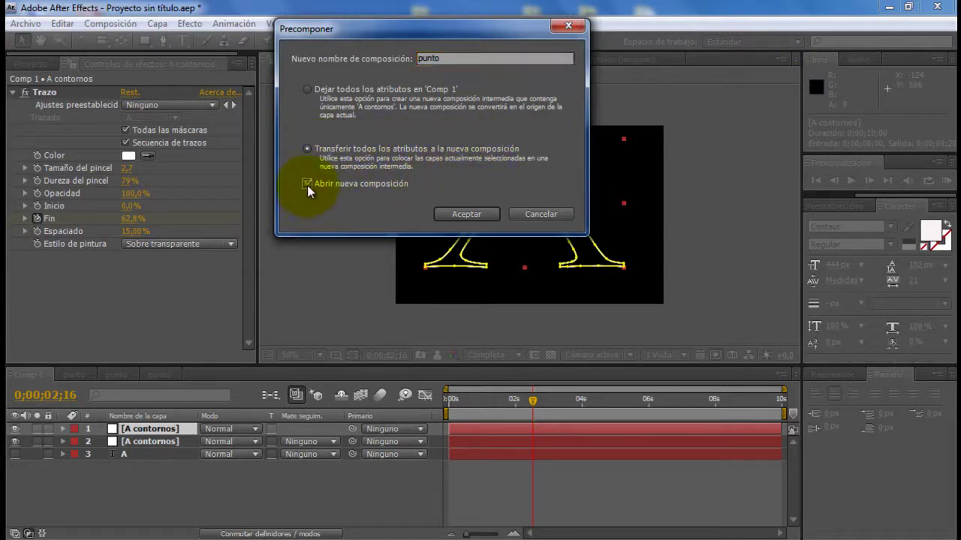
click(475, 214)
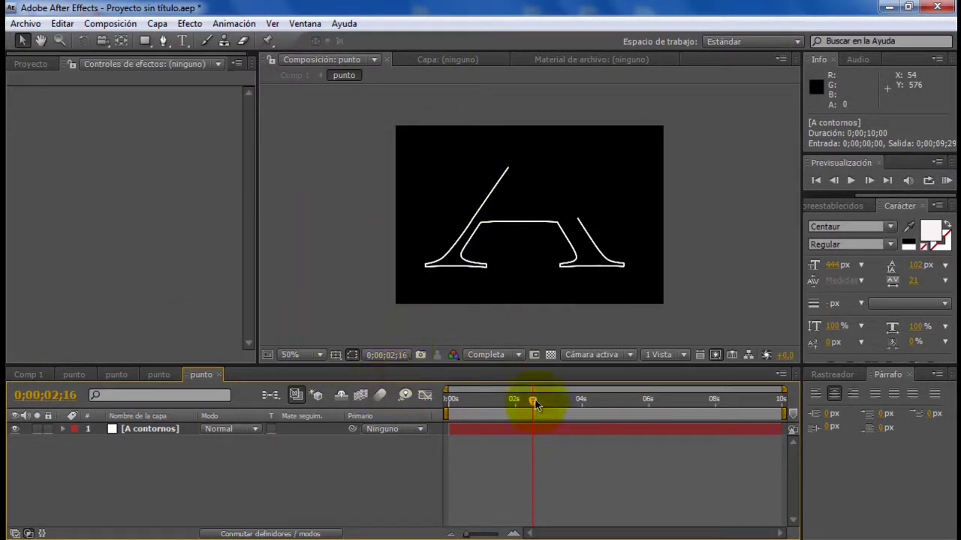
In punto, expand A contornos > Efectos > Trazo to show Inicio and Fin, then return to 0s
mouse_move(533, 402)
mouse_down()
mouse_move(574, 390)
mouse_move(551, 396)
mouse_up()
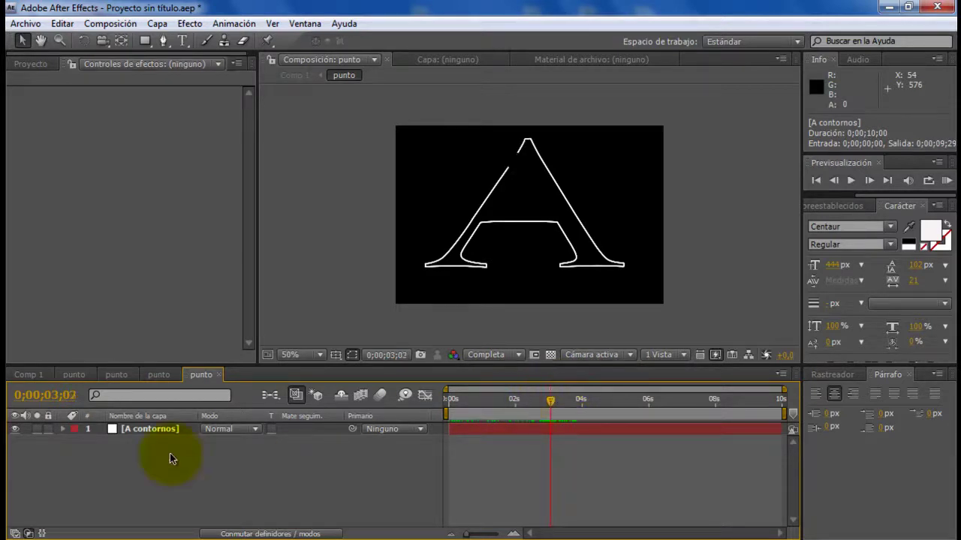
click(64, 428)
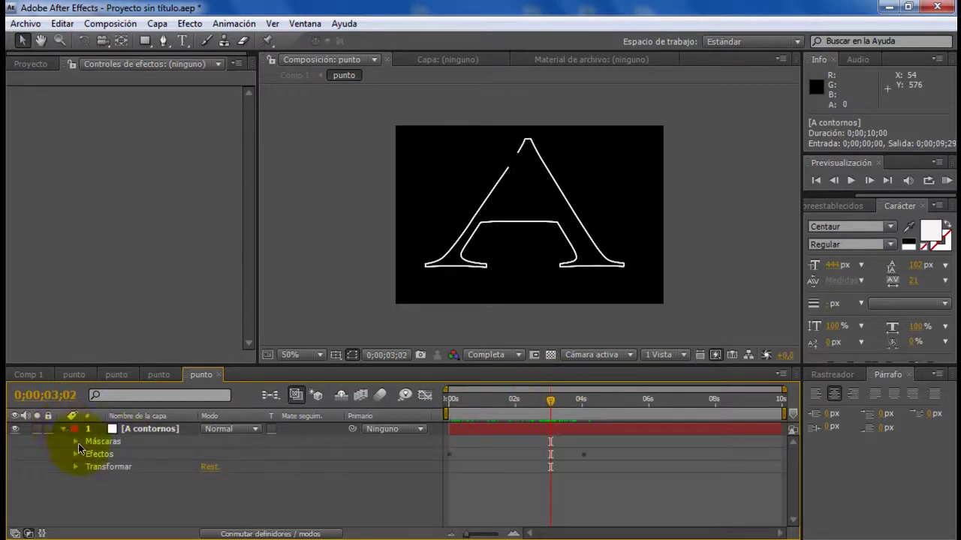
click(74, 454)
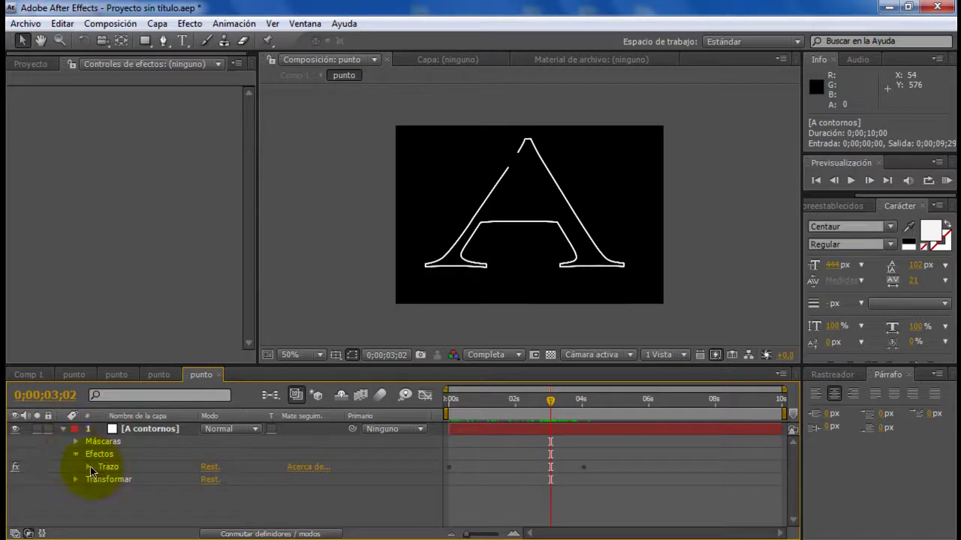
click(90, 466)
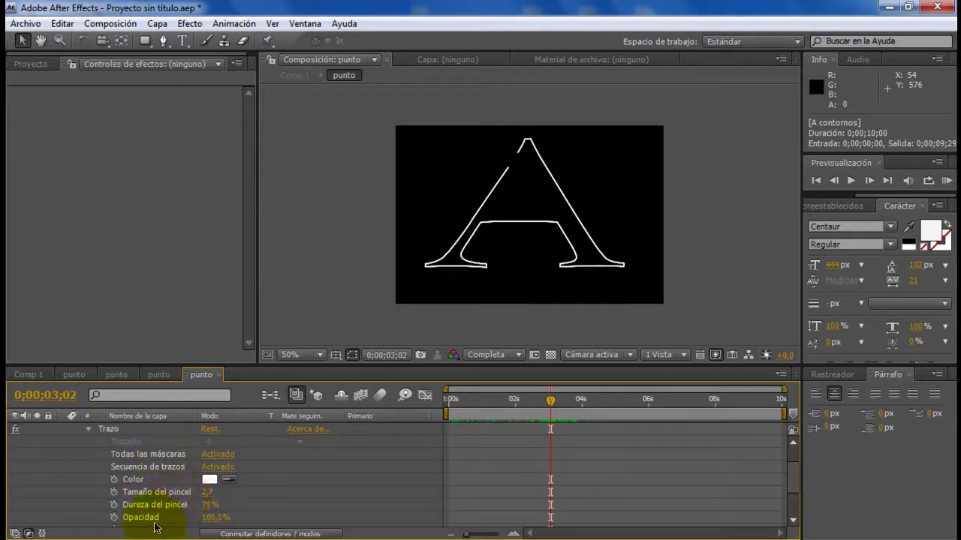
scroll(201, 484, down, 2)
scroll(202, 482, down, 1)
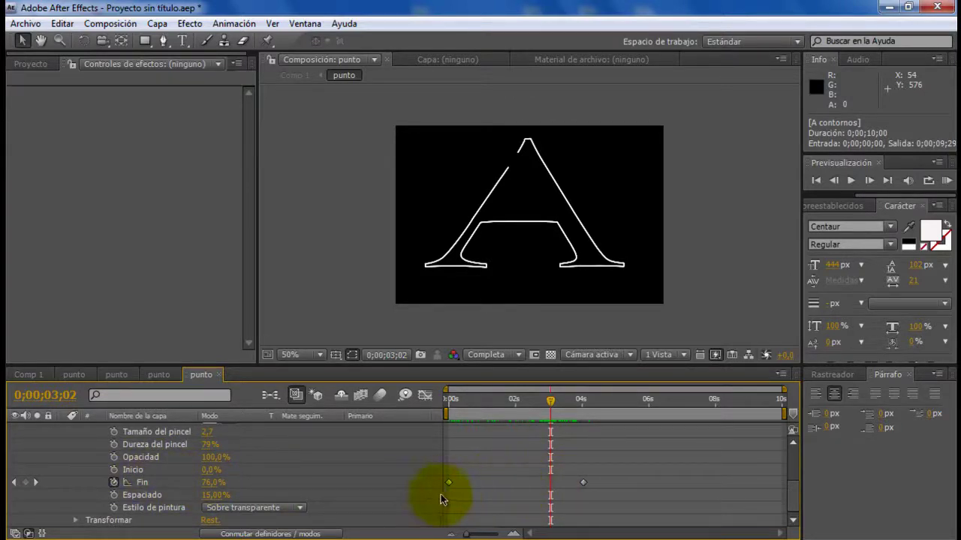
drag(550, 406, 445, 428)
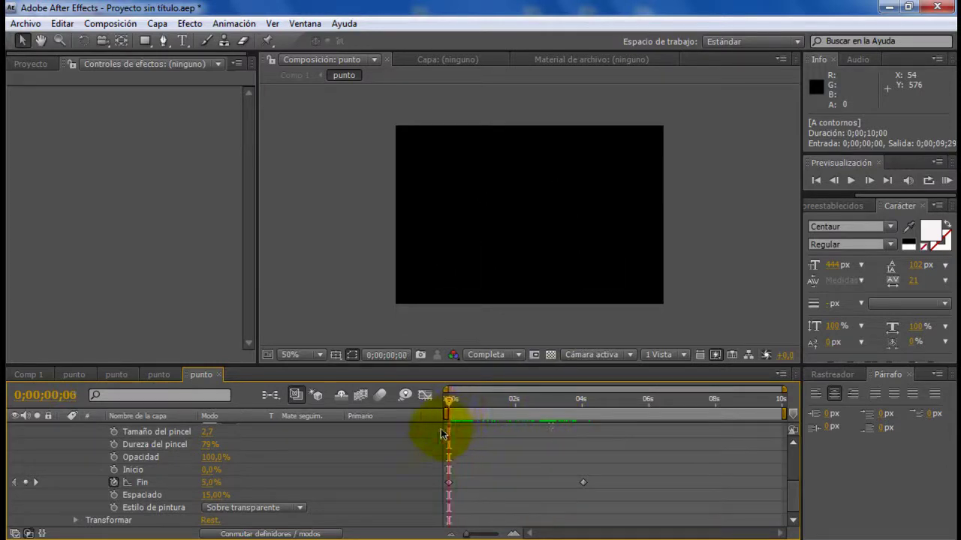
Give Inicio the expression effect("Trazo")("Fin")-0.1, scrub to check the travelling dot, then return to Comp 1
alt+click(114, 471)
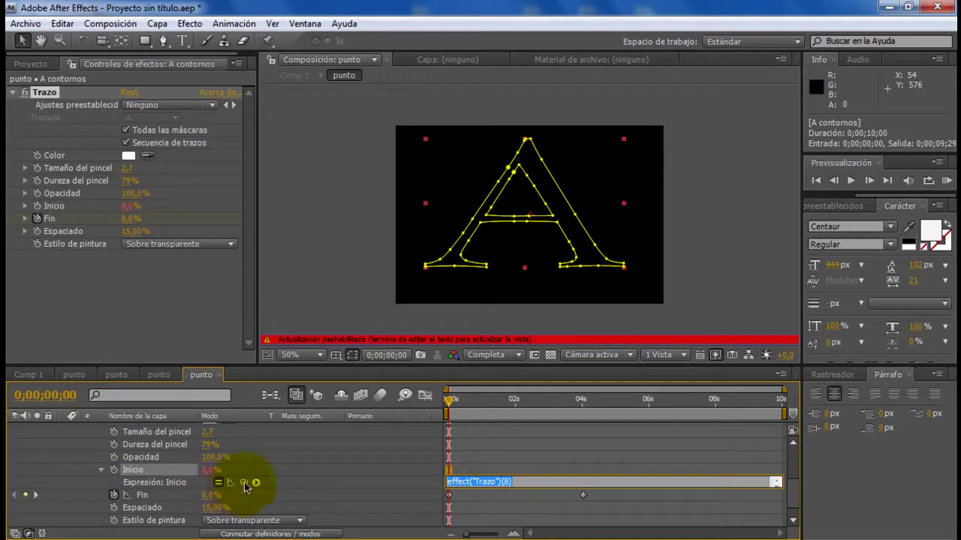
drag(242, 482, 147, 498)
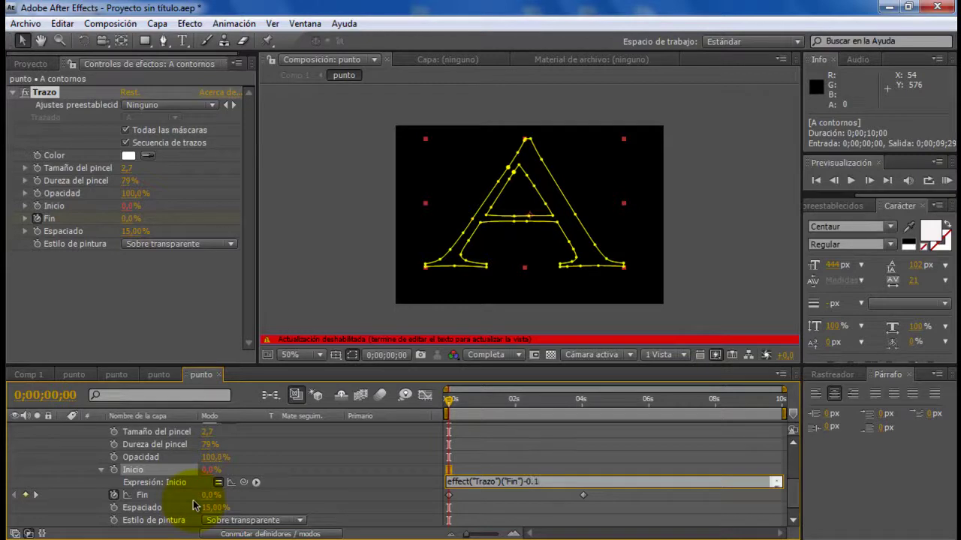
click(502, 498)
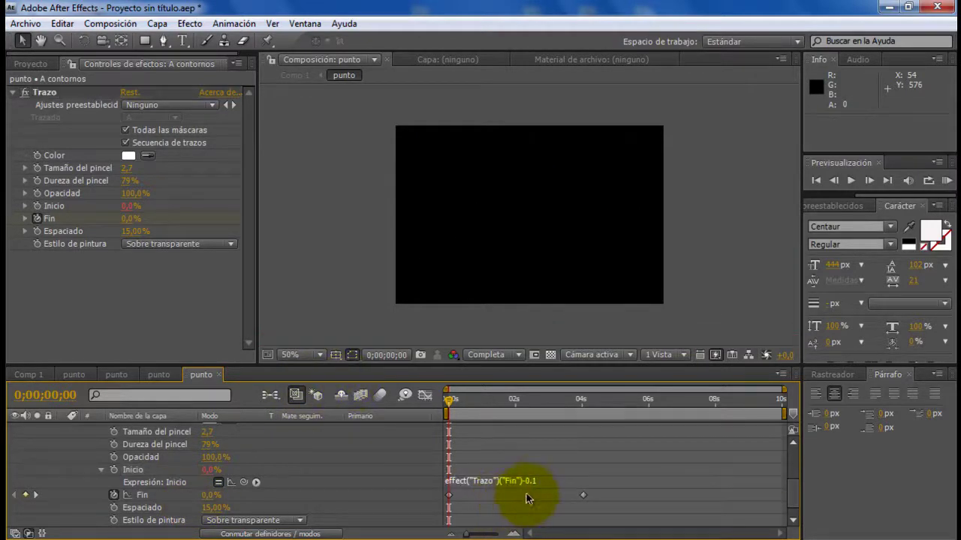
click(539, 484)
click(533, 503)
click(536, 483)
click(536, 498)
click(497, 481)
click(489, 499)
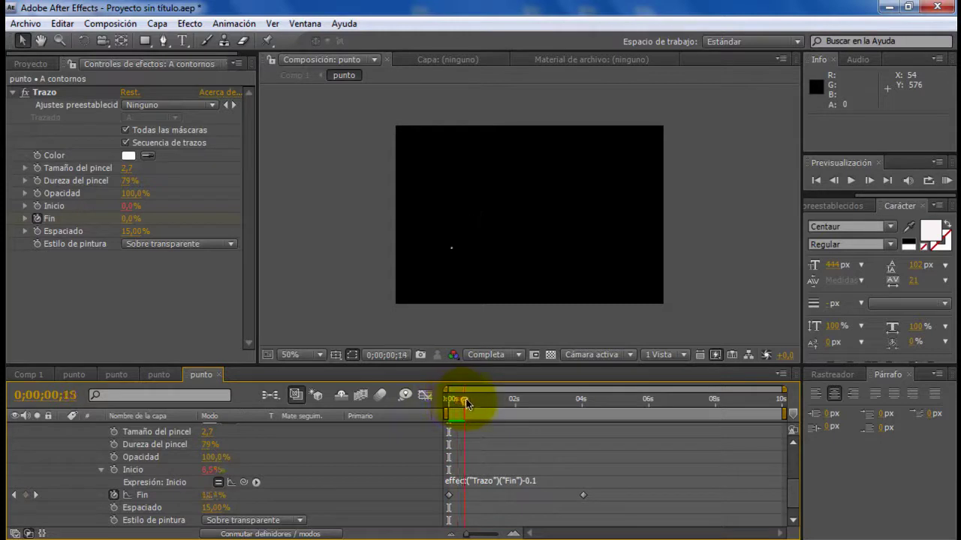
mouse_move(511, 409)
mouse_down()
mouse_move(553, 423)
mouse_move(452, 428)
mouse_up()
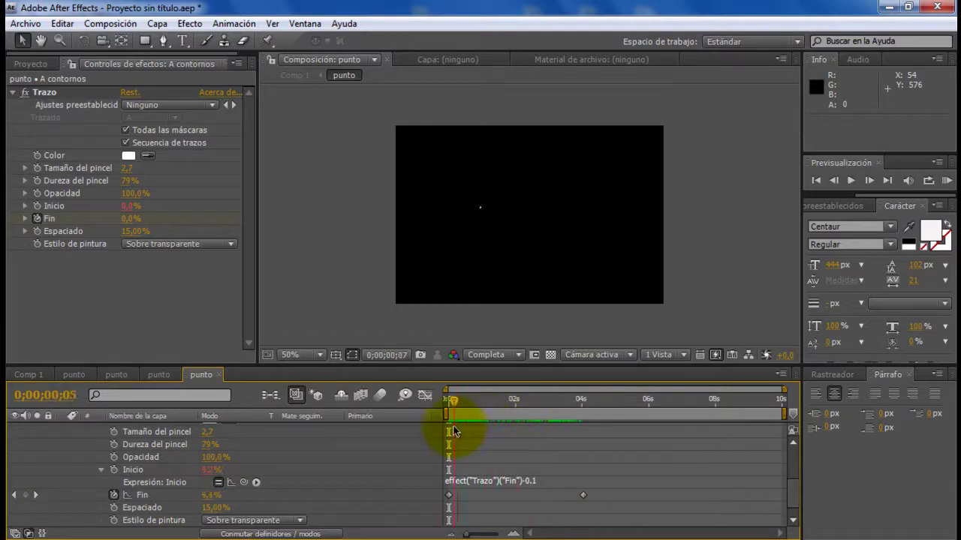
click(26, 374)
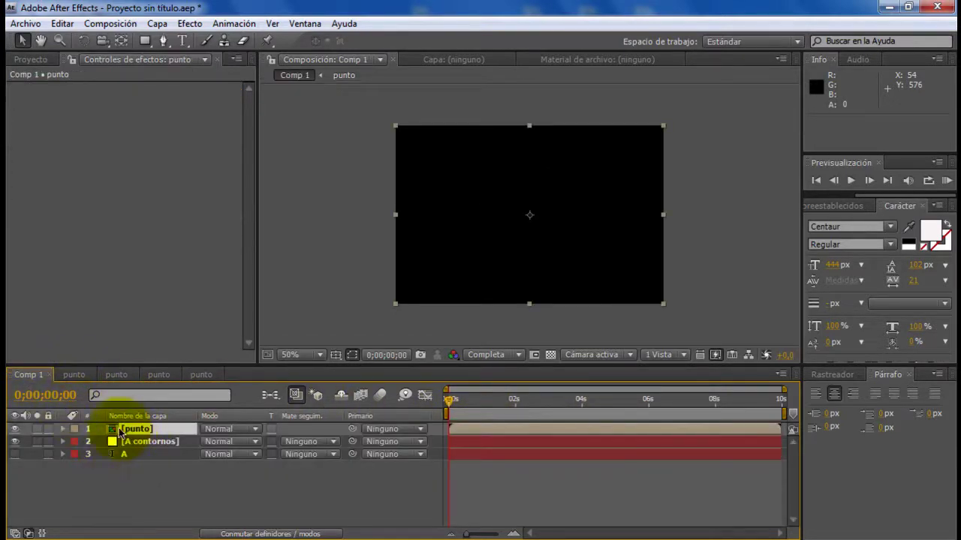
Show the Tracker panel and start a motion track on the punto layer
click(305, 24)
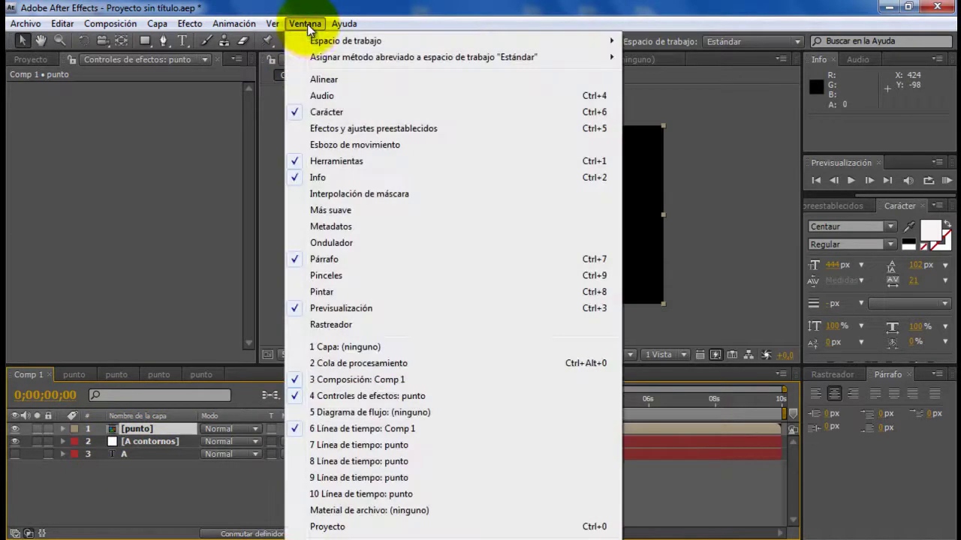
click(351, 324)
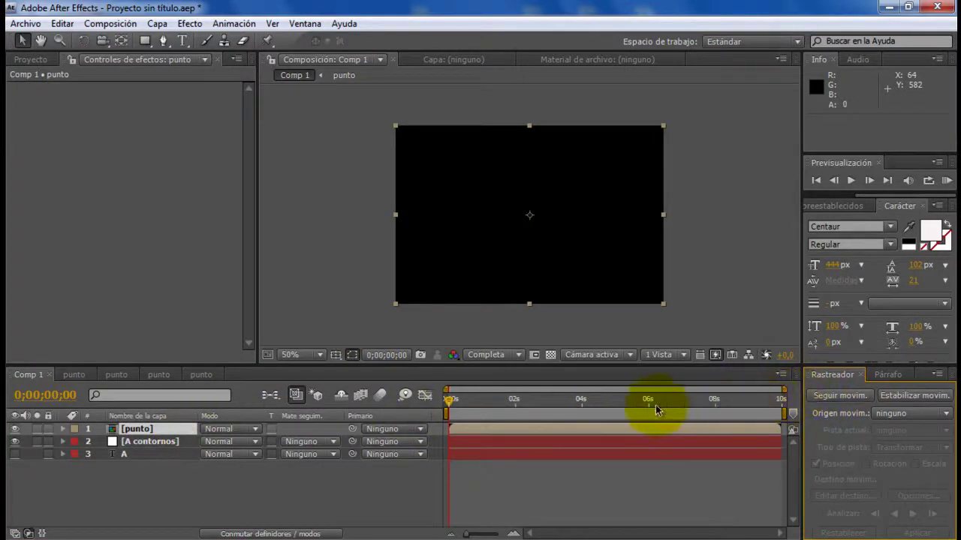
click(849, 400)
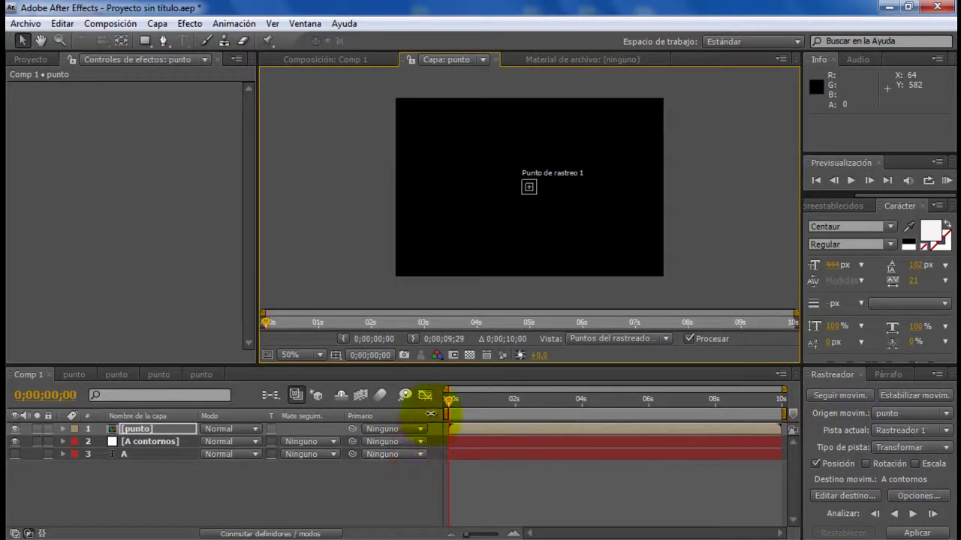
Advance one frame, enlarge the feature and search boxes, and place the track point over the dot
click(339, 315)
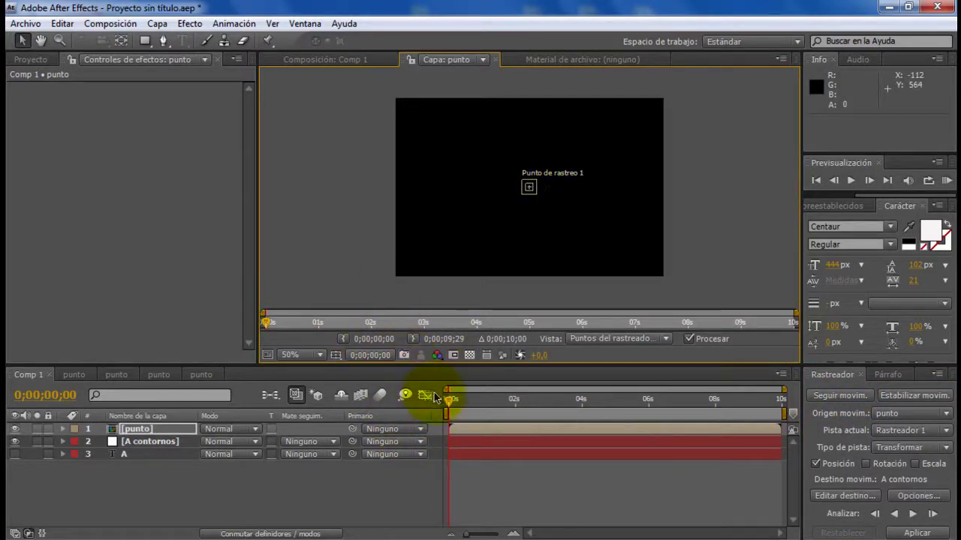
drag(450, 403, 450, 403)
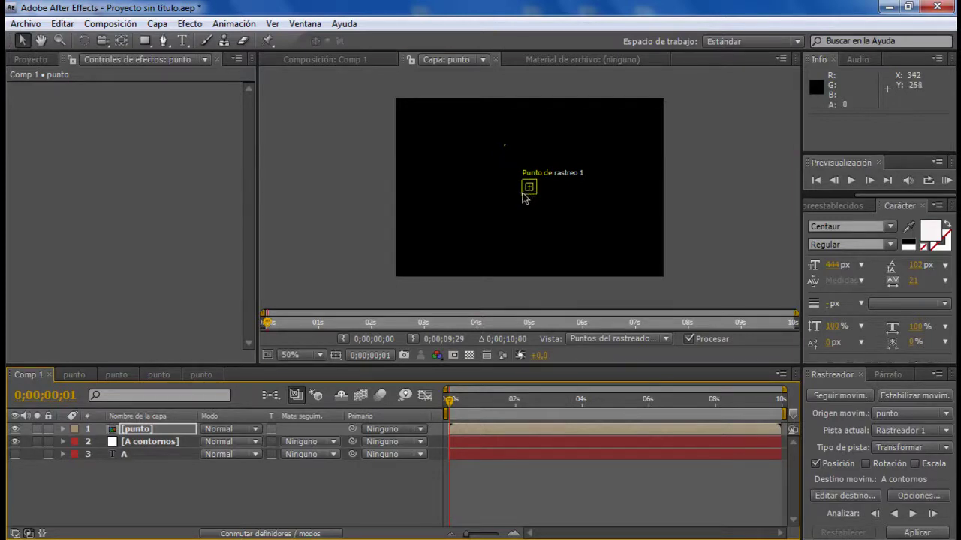
drag(522, 192, 512, 200)
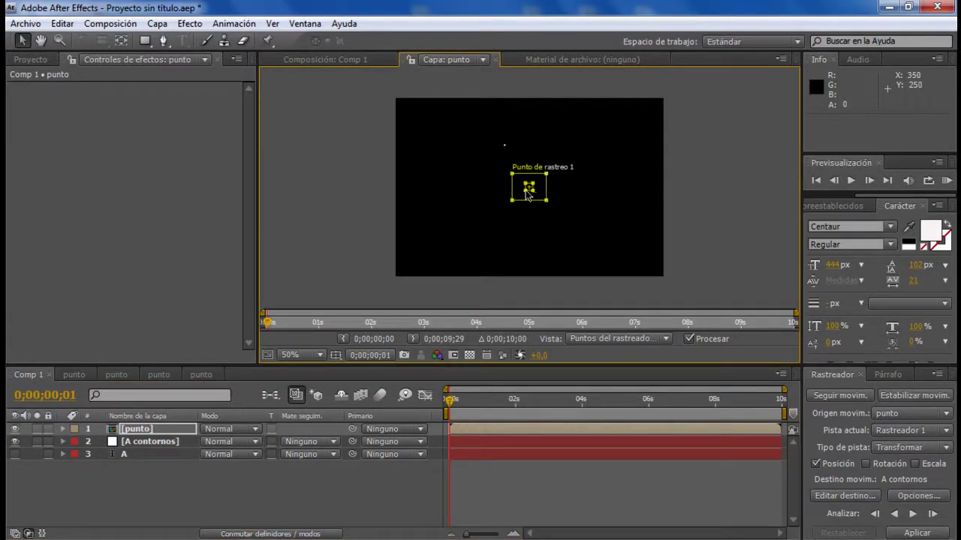
drag(513, 205, 506, 212)
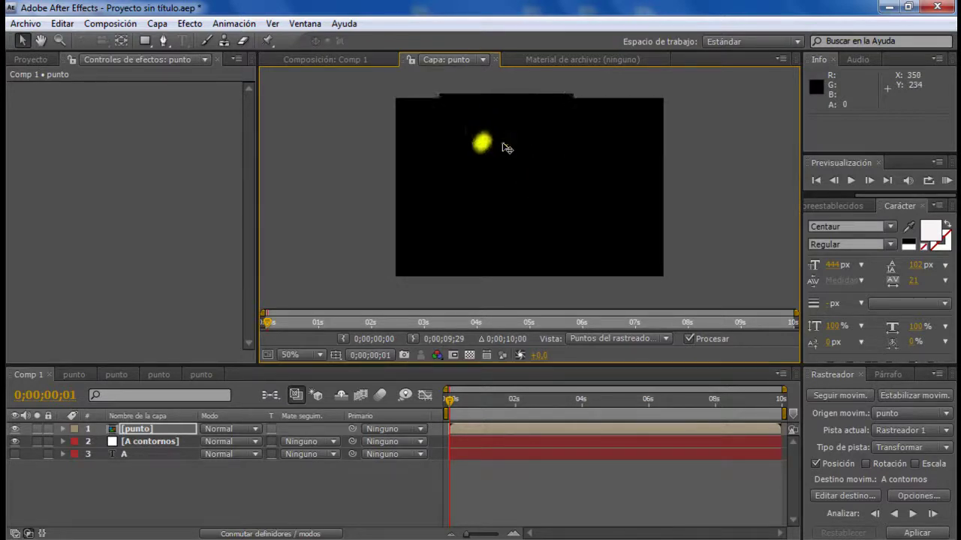
drag(505, 147, 505, 148)
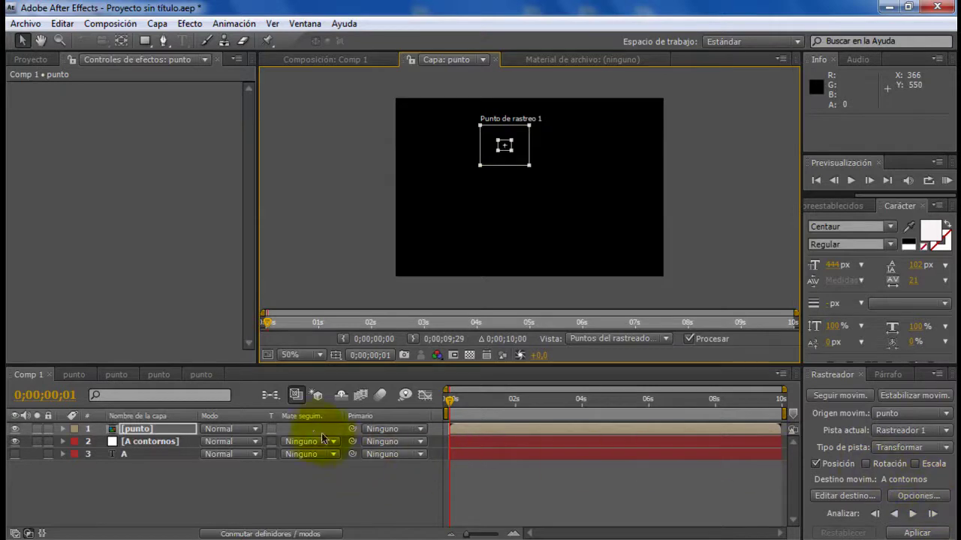
Add a new null layer, Nulo 3, to the timeline
right_click(159, 483)
mouse_move(361, 395)
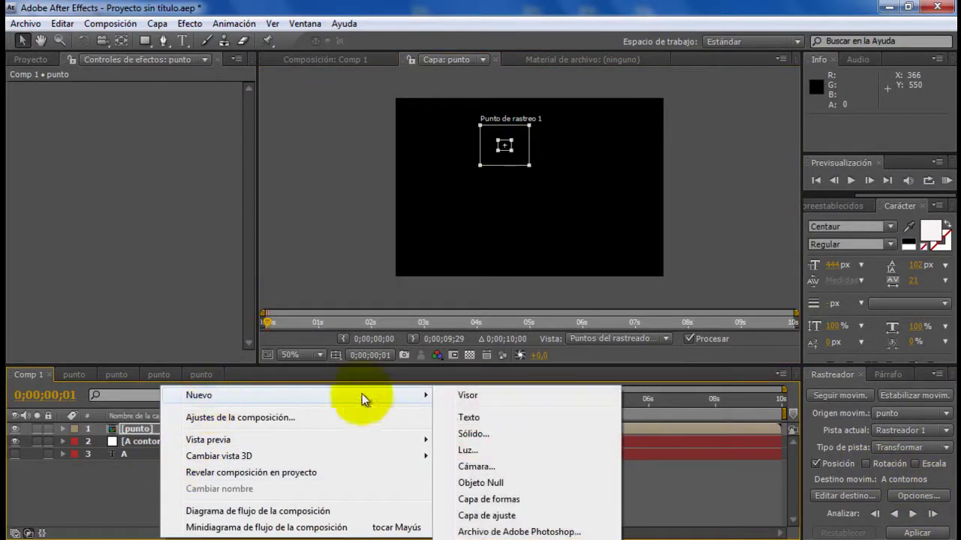
click(495, 481)
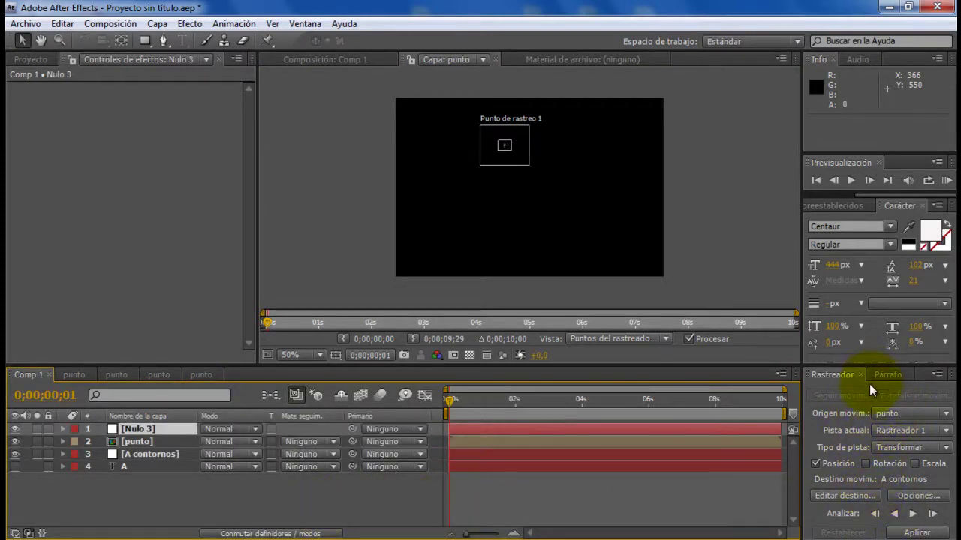
Set Nulo 3 as the tracker's motion target, then reselect the punto layer
click(871, 494)
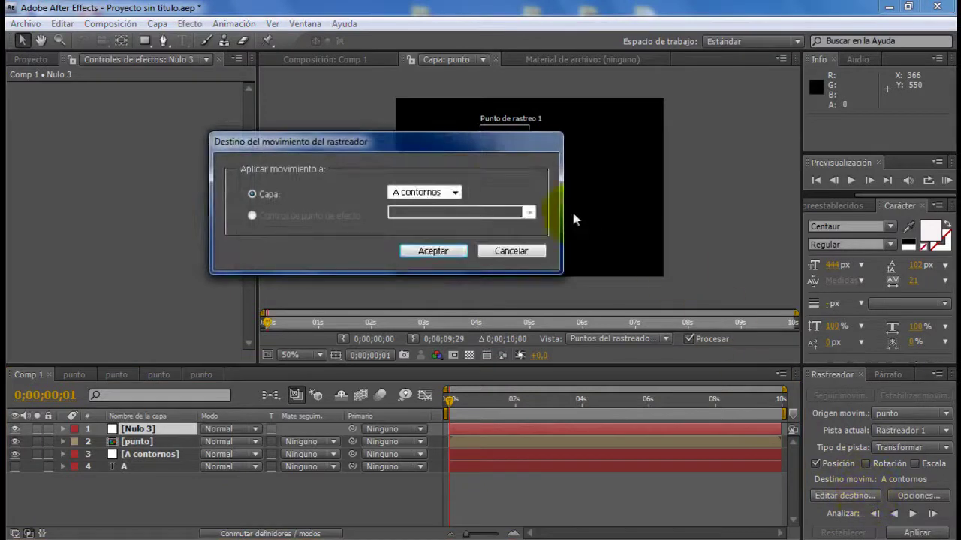
click(454, 193)
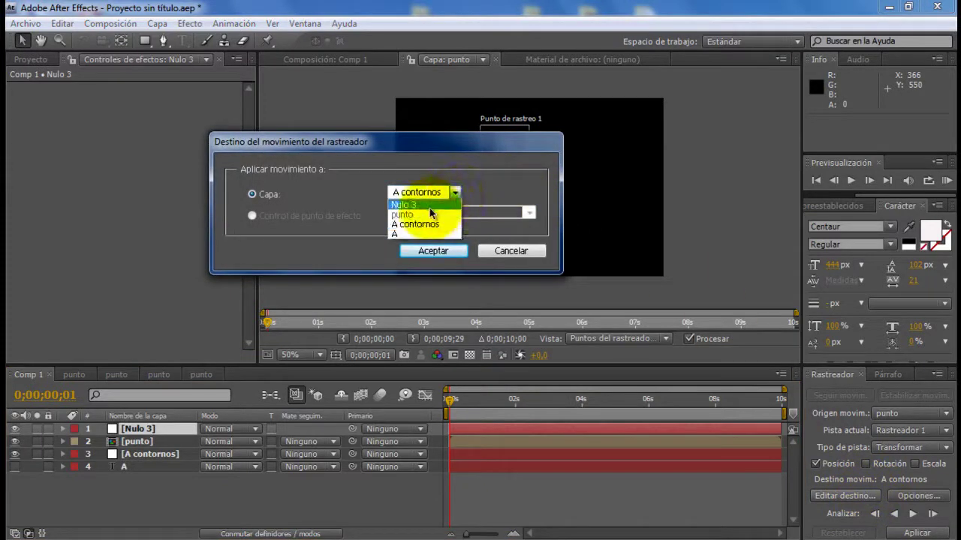
click(430, 207)
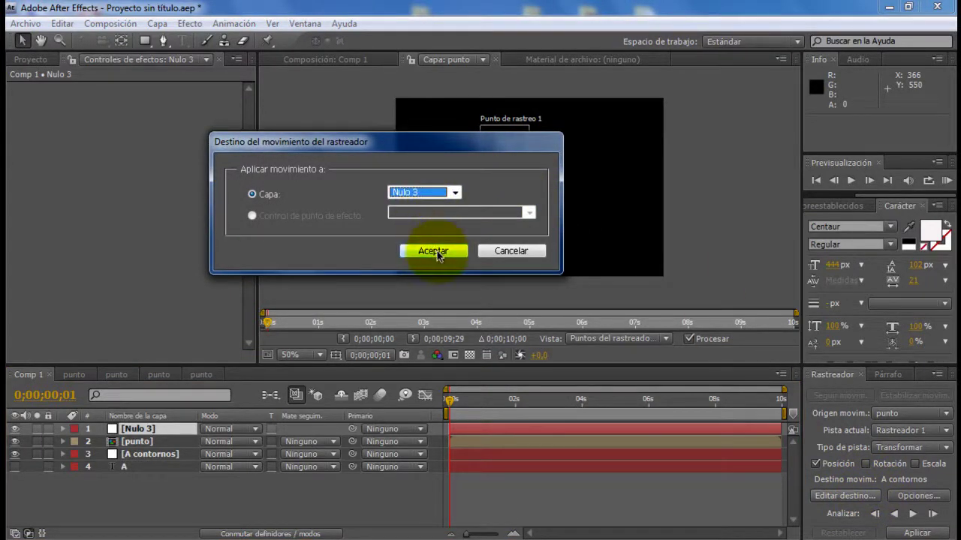
click(436, 250)
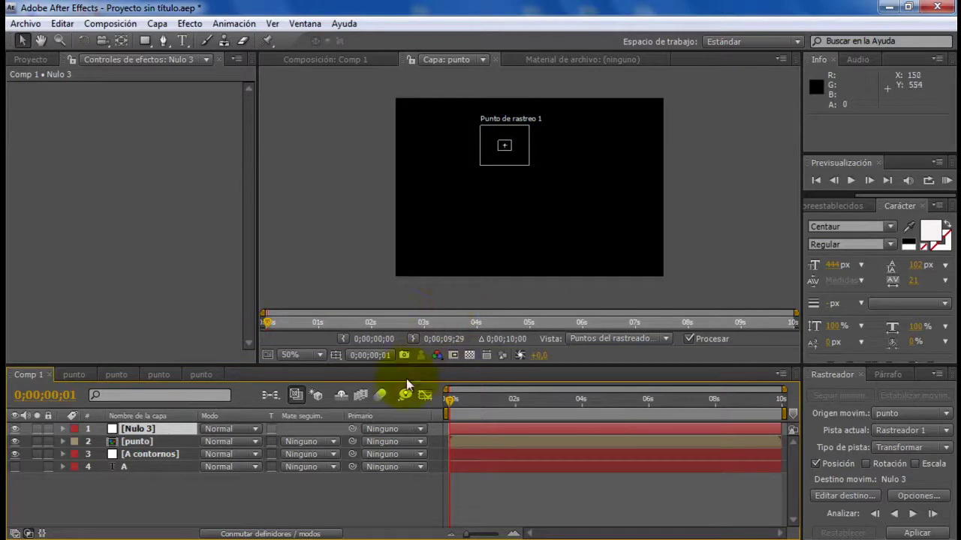
click(137, 441)
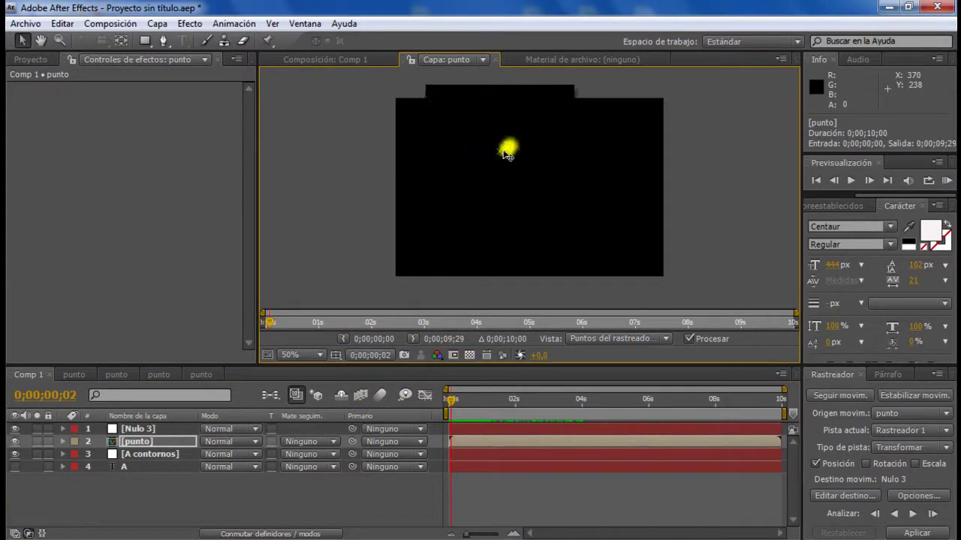
Analyse the dot's motion forward and apply the track to Nulo 3
click(912, 515)
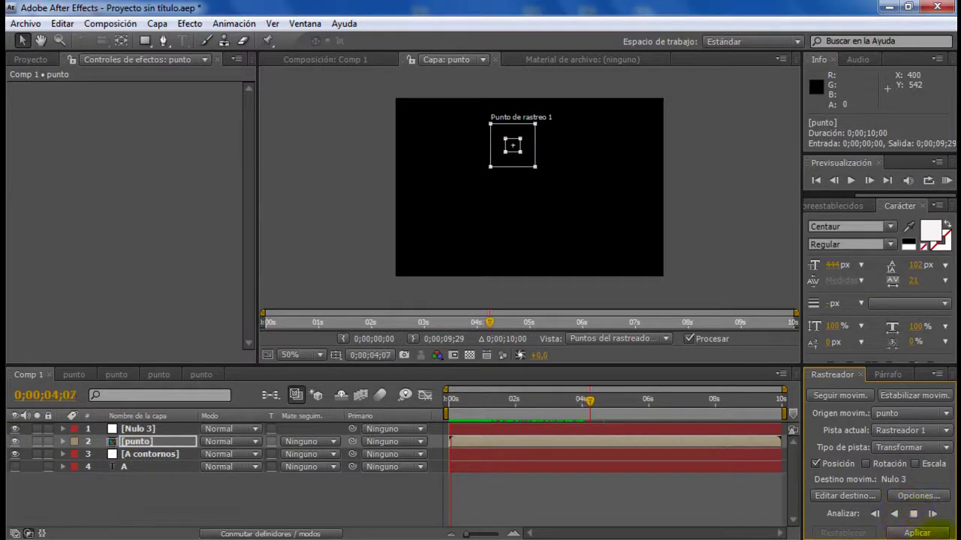
click(917, 532)
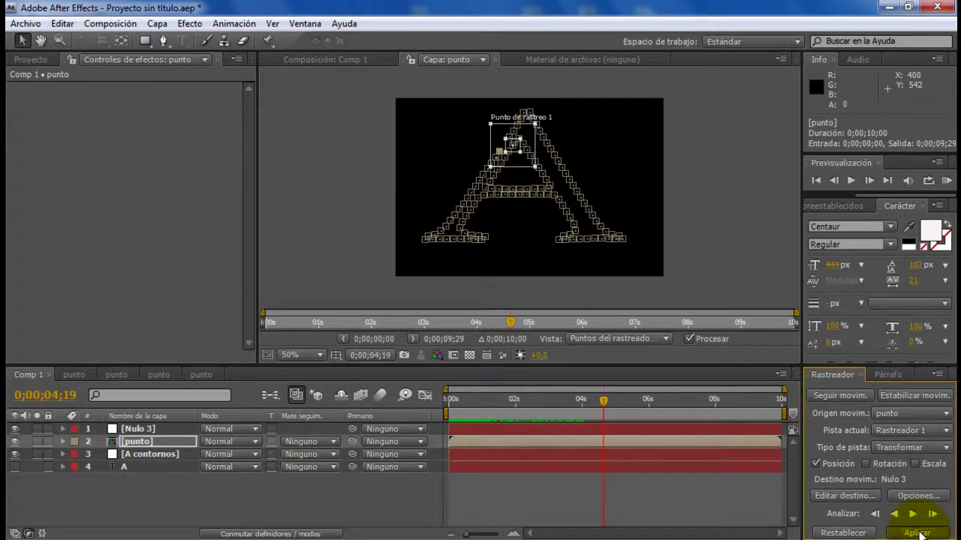
click(493, 287)
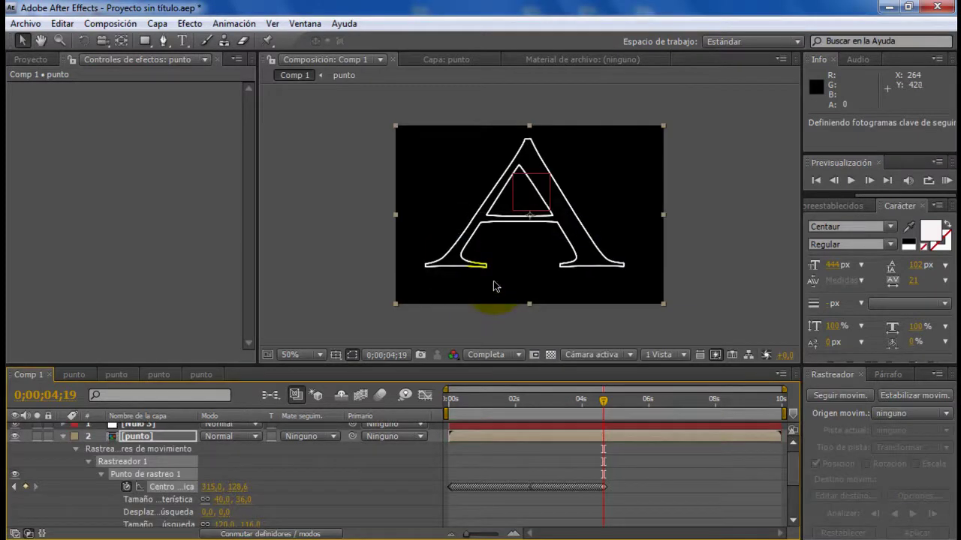
Scrub back to check the track follows the stroke, then collapse and deselect punto
click(602, 403)
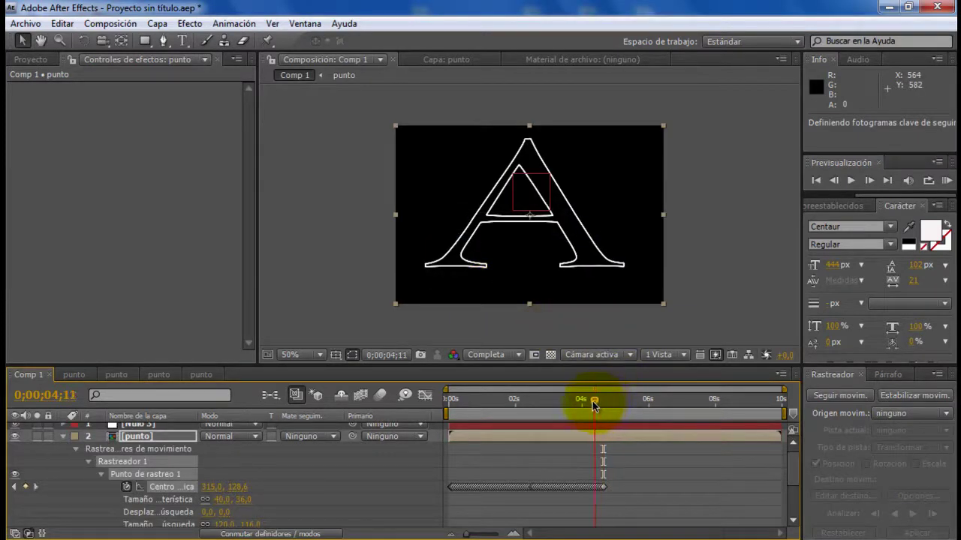
drag(593, 405, 515, 398)
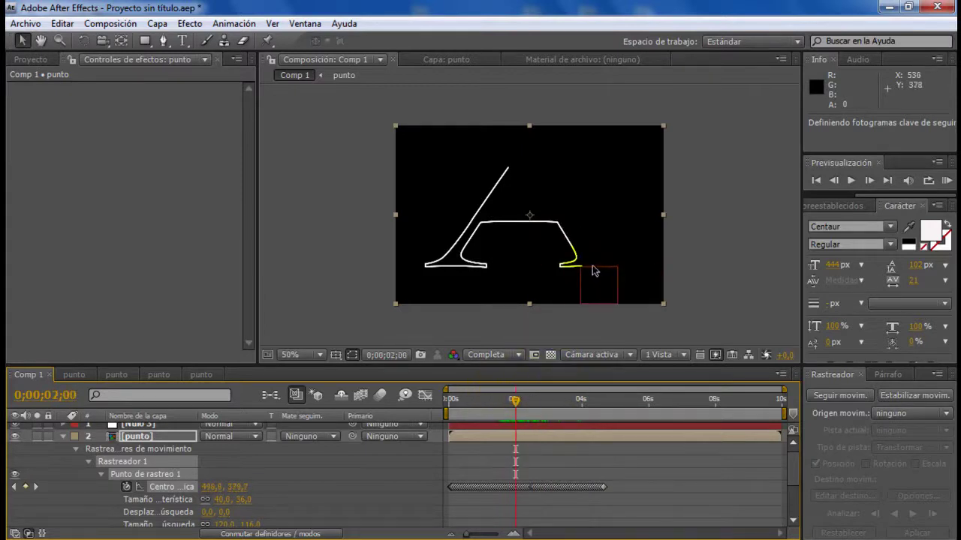
click(516, 401)
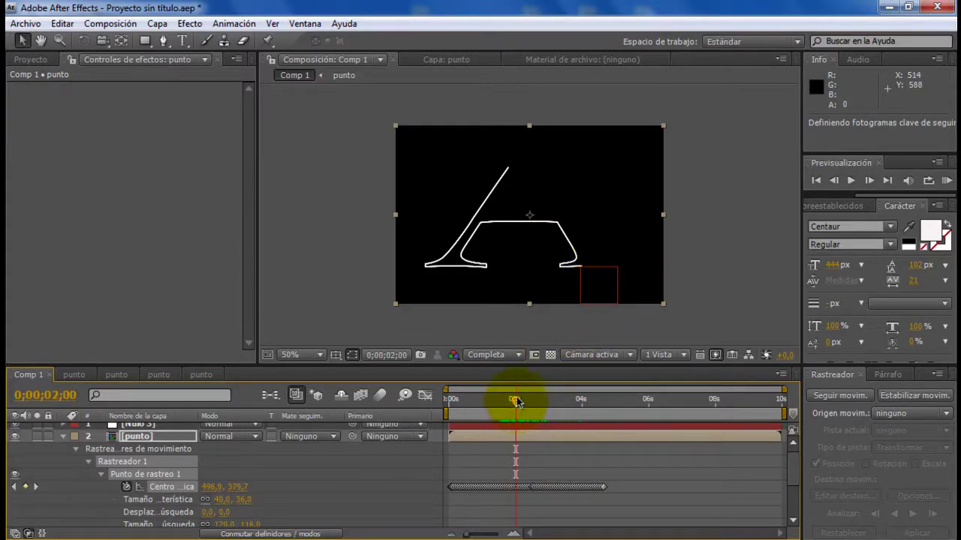
mouse_move(516, 401)
mouse_down()
mouse_move(475, 398)
mouse_move(567, 367)
mouse_move(462, 383)
mouse_up()
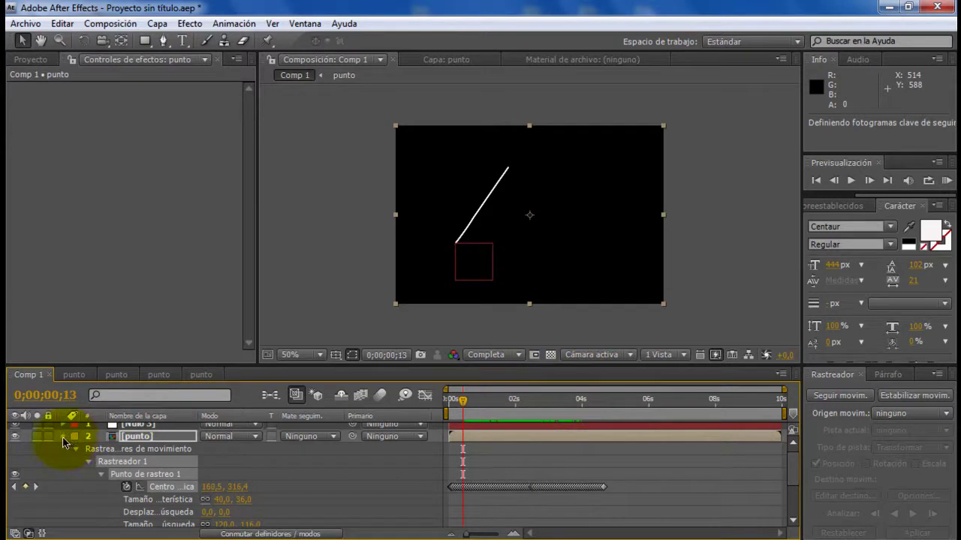
click(63, 438)
click(65, 496)
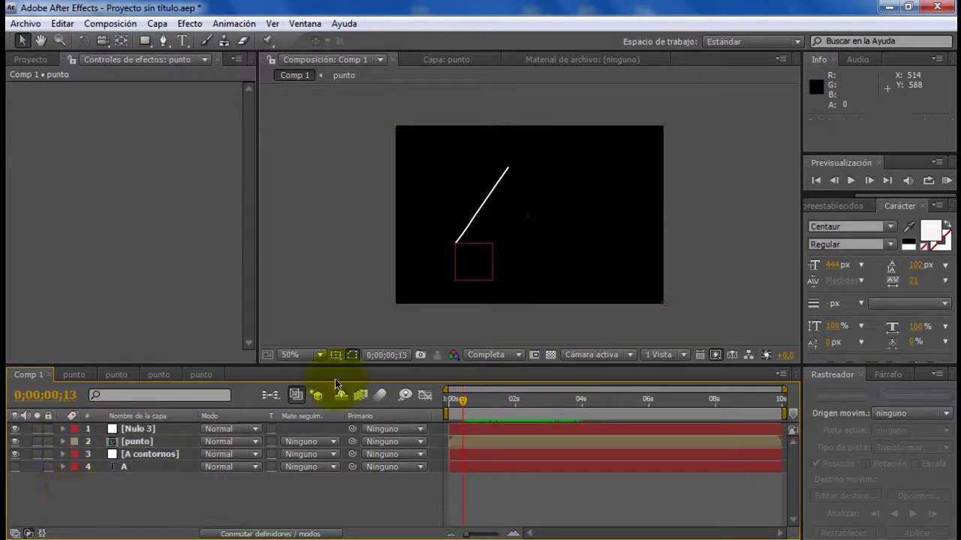
At the first frame, create a green solid, Sólido Verde 3, with Ancho 50 and Altura 10
drag(462, 406, 448, 404)
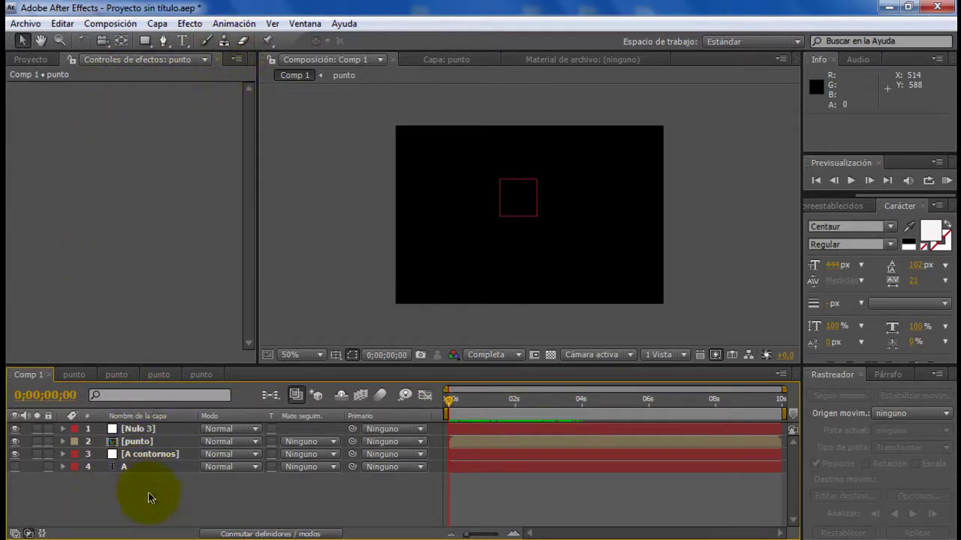
right_click(169, 483)
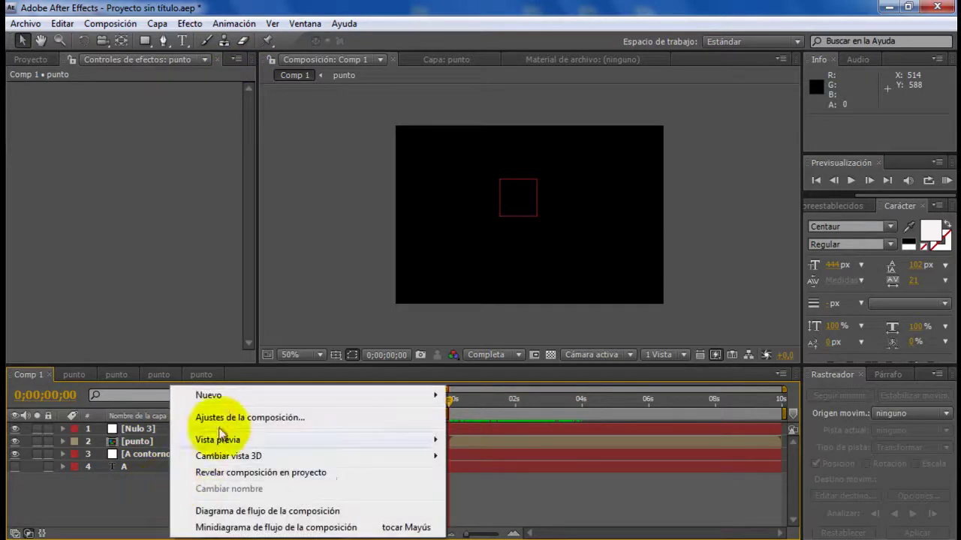
mouse_move(223, 397)
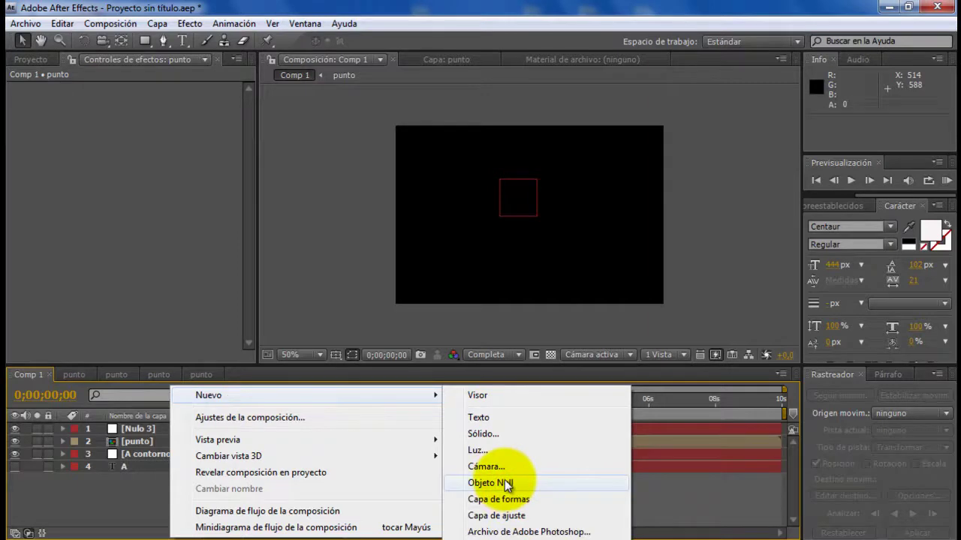
click(488, 434)
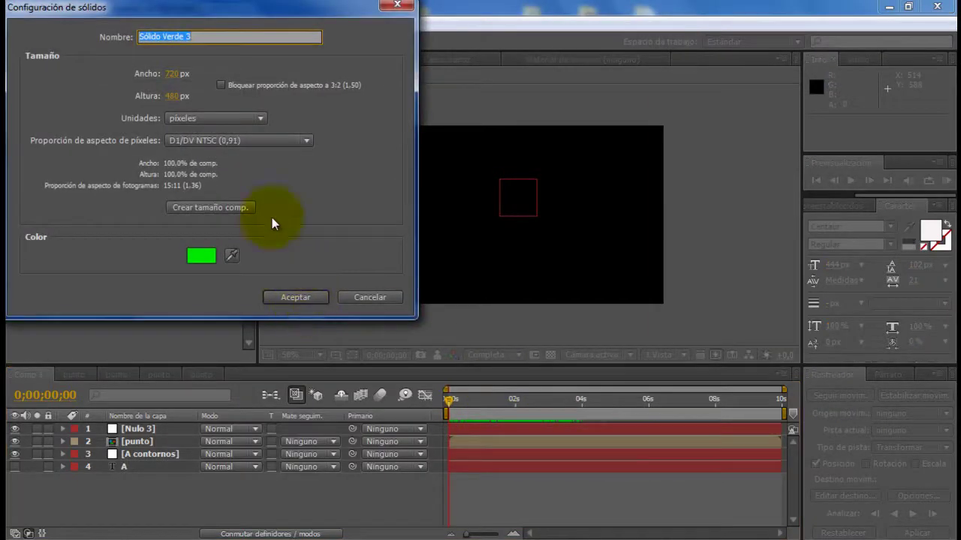
click(171, 74)
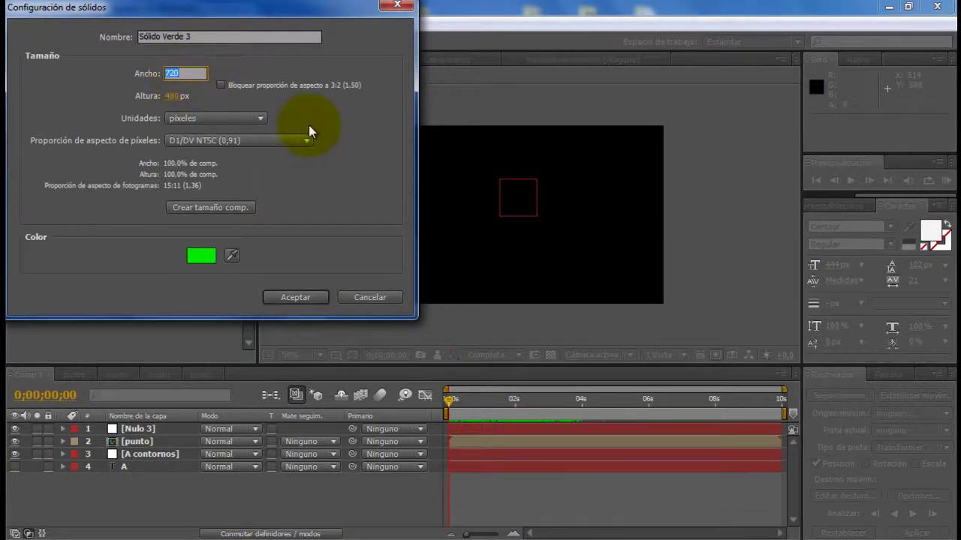
text(50)
key(Tab)
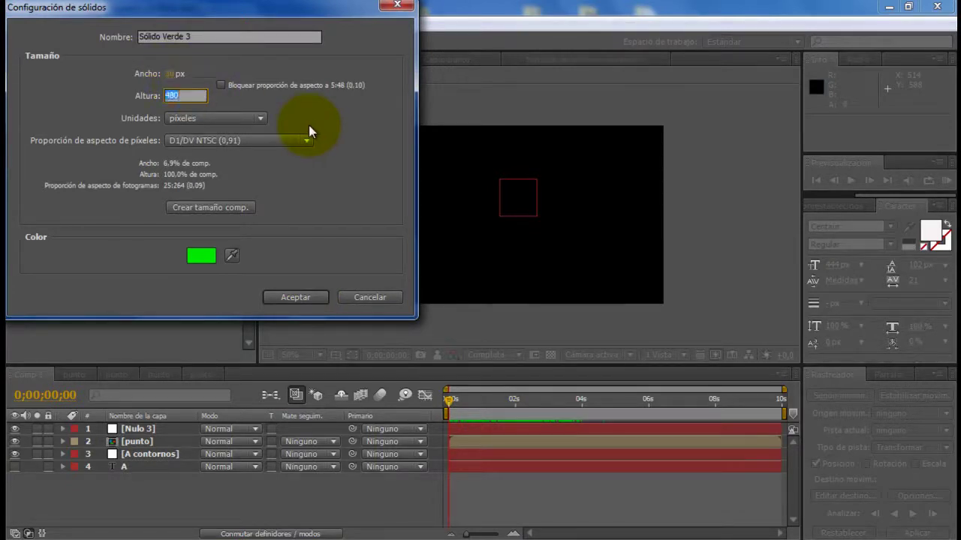
text(10)
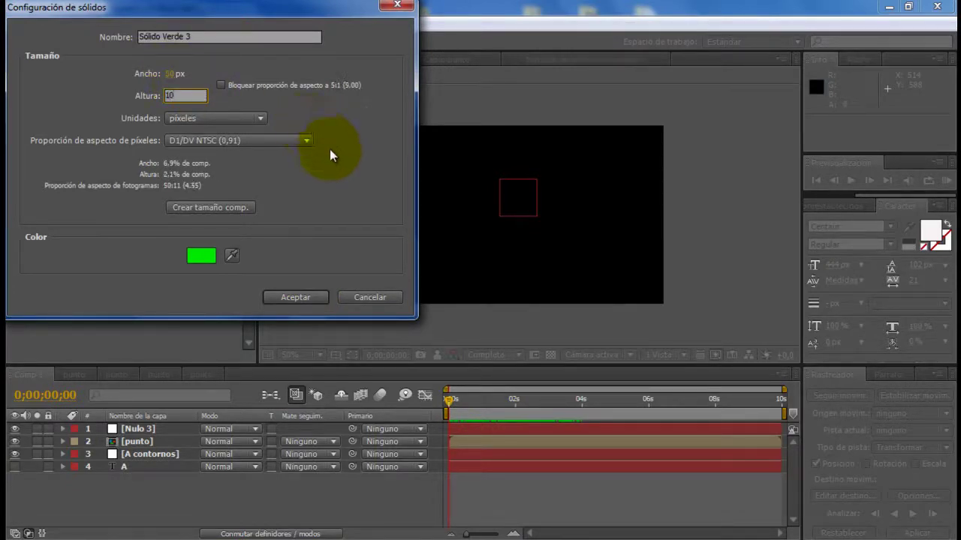
click(306, 299)
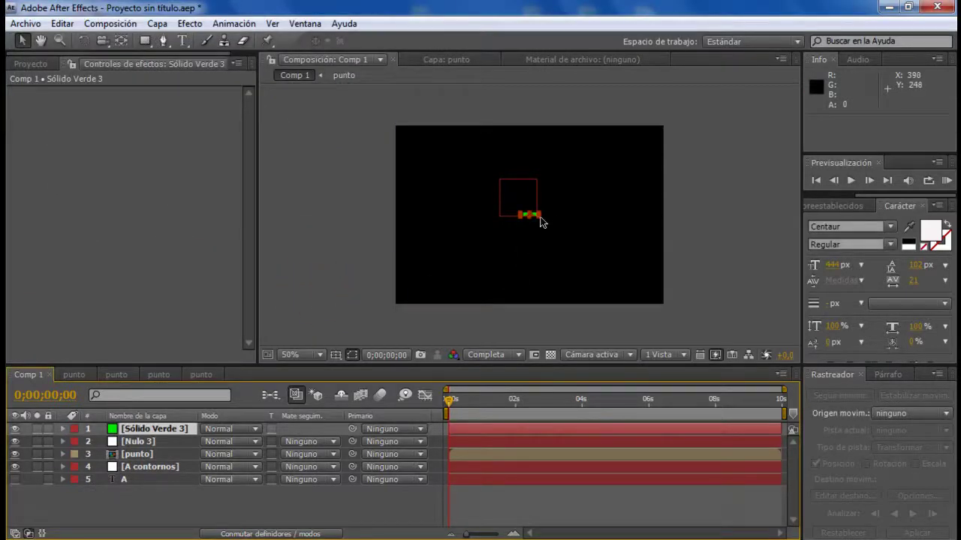
Widen the green bar, rotate it to -48.8° and move it to 318, 100 near the stroke's start
drag(540, 216, 554, 216)
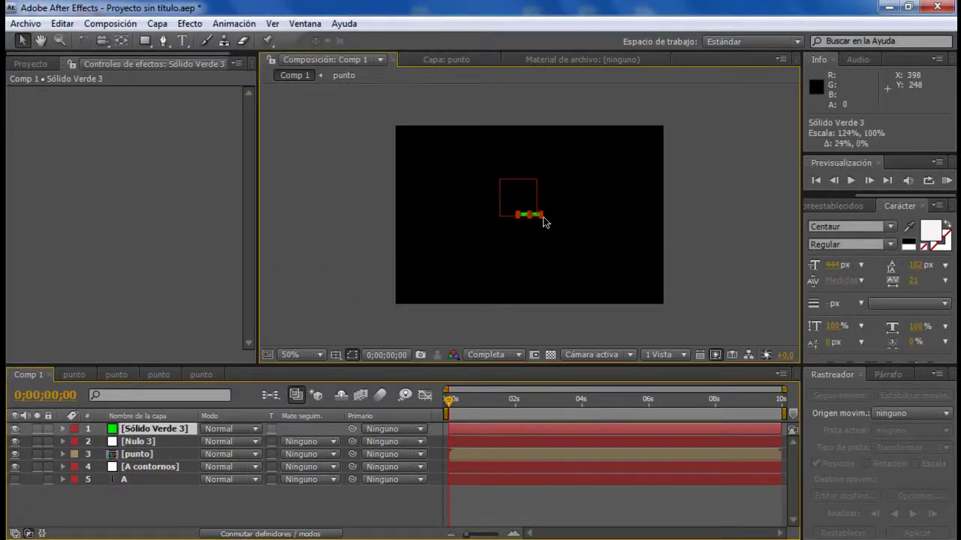
click(84, 40)
drag(557, 212, 553, 200)
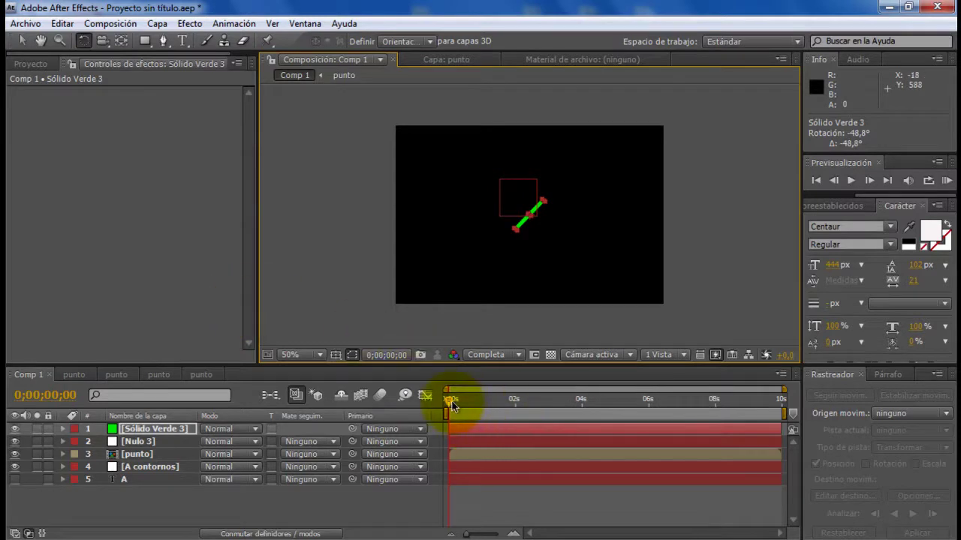
drag(450, 403, 453, 398)
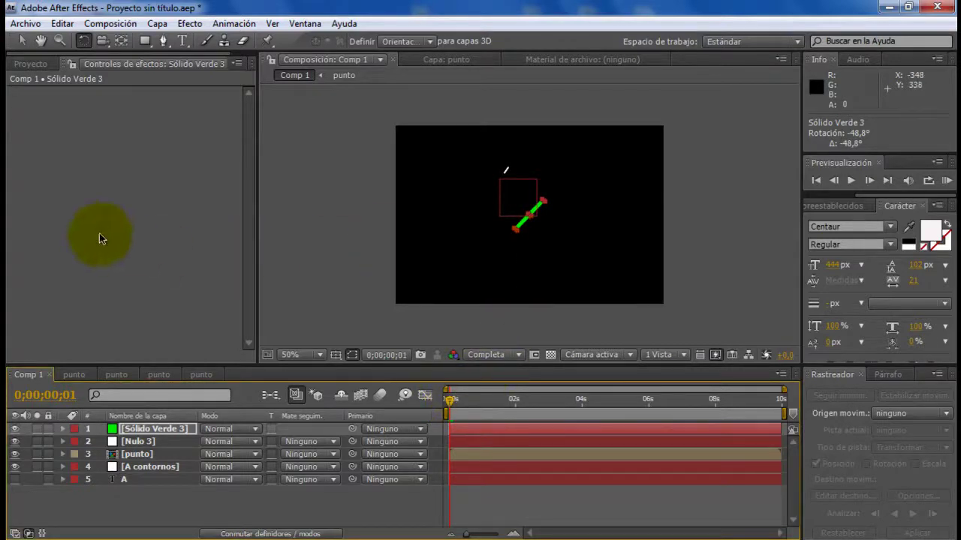
click(21, 41)
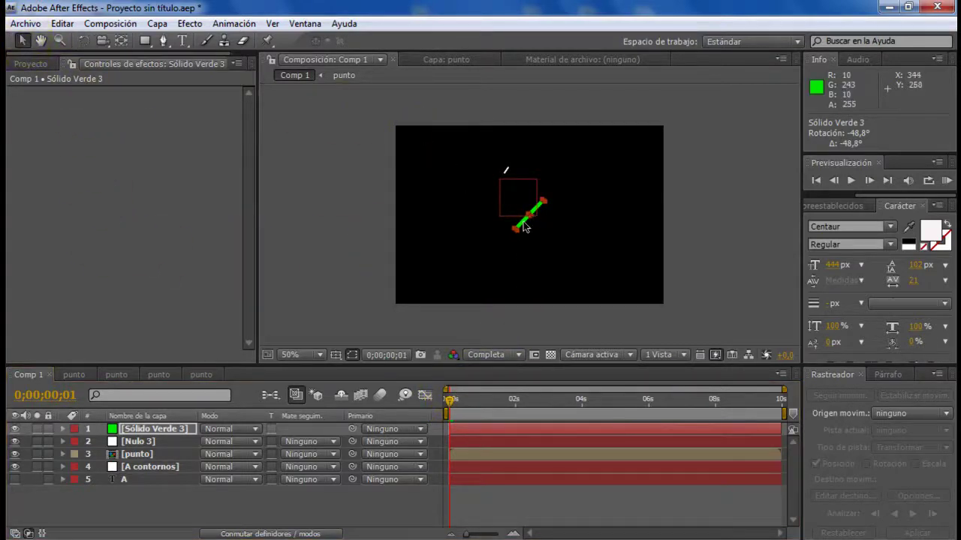
drag(523, 226, 506, 174)
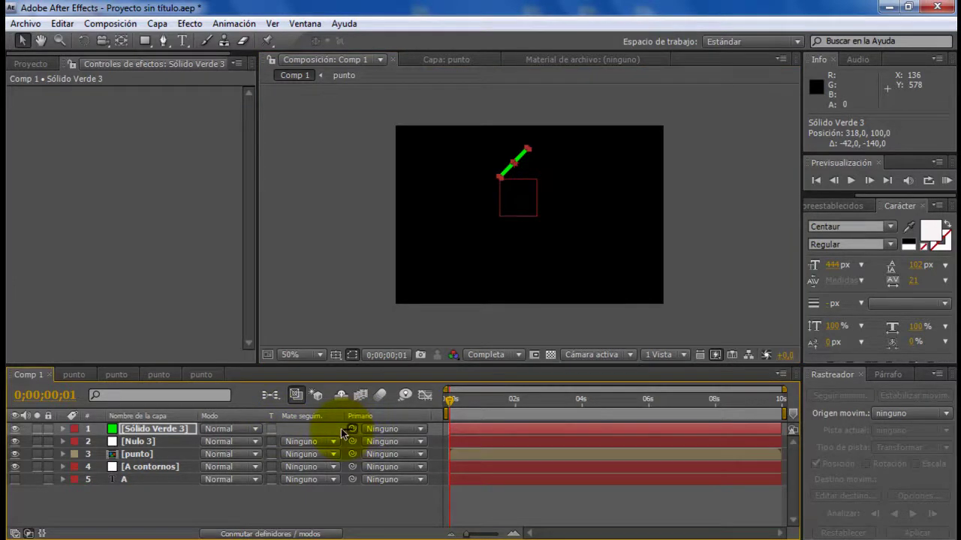
Parent Sólido Verde 3 to Nulo 3 with the pickwhip and play a preview
drag(338, 430, 325, 432)
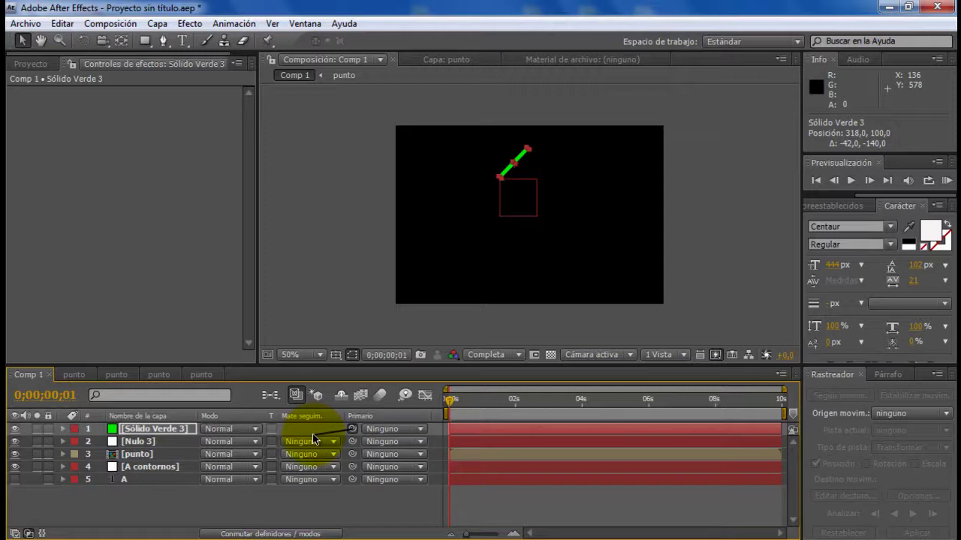
drag(311, 434, 155, 440)
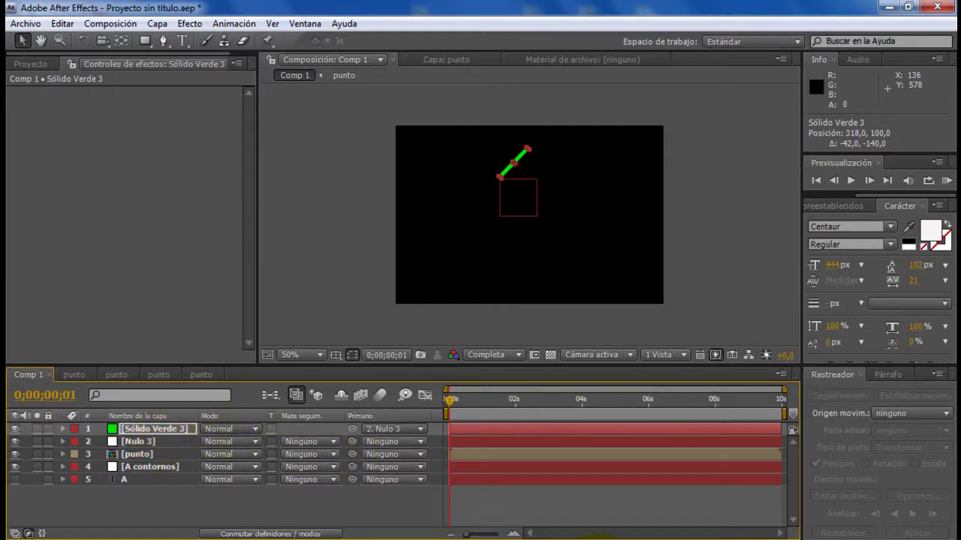
key(space)
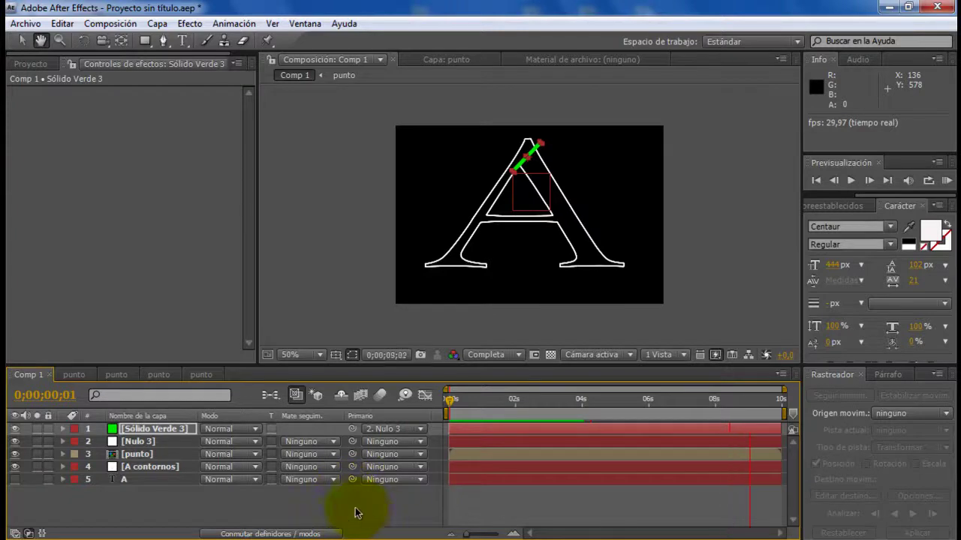
key(v)
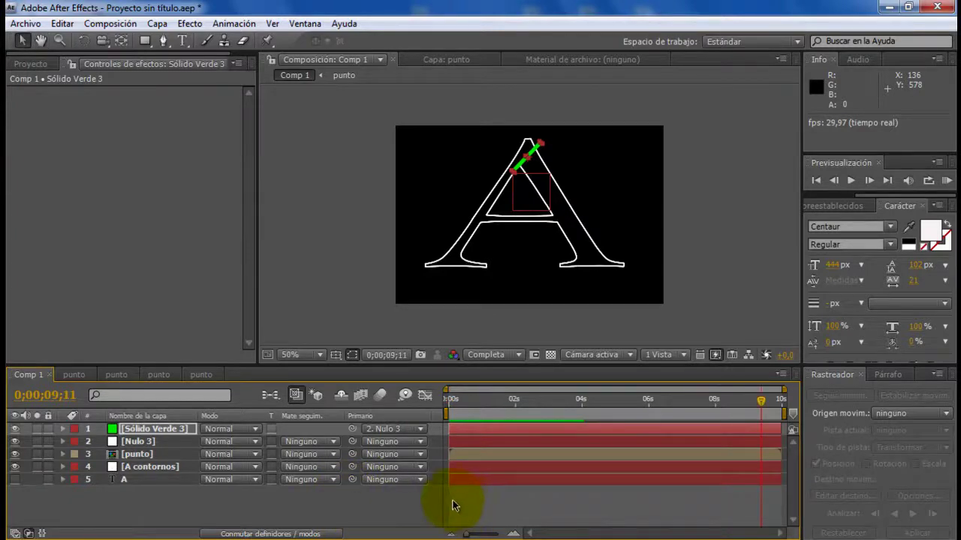